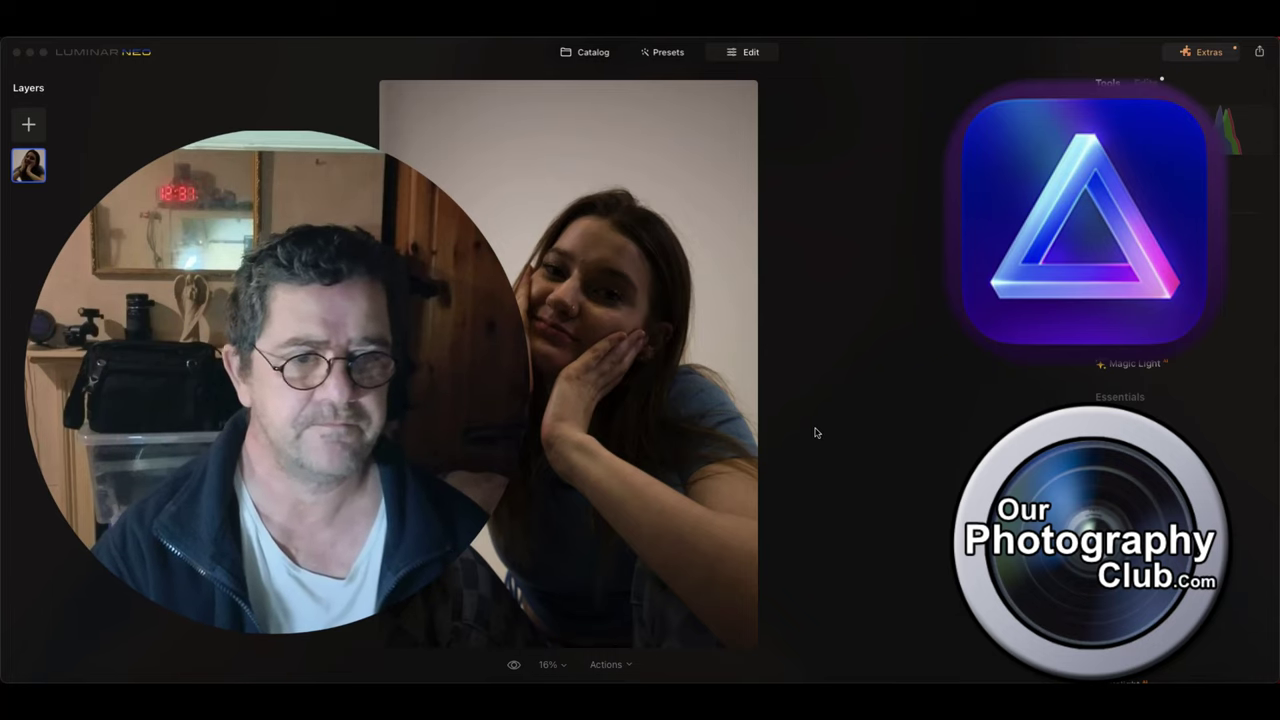
Step: Raise Develop Exposure to 0.96 and Smart Contrast to 12
left_click(805, 409)
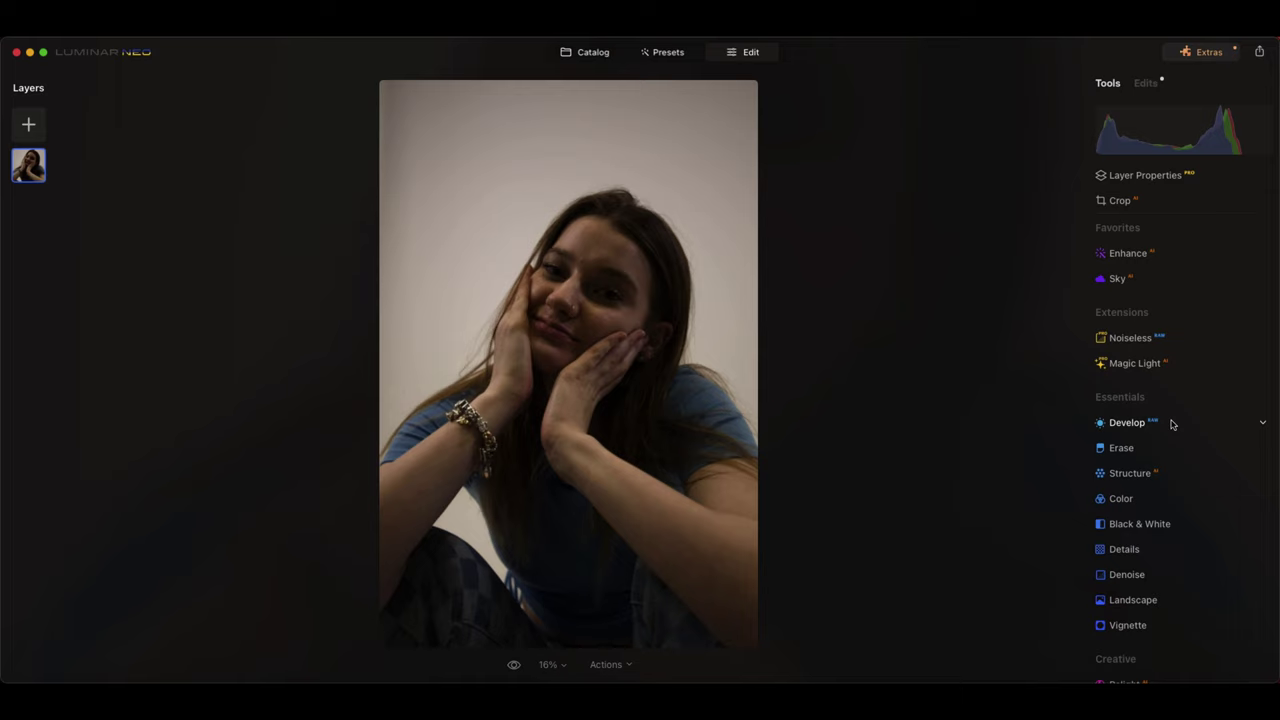
left_click(1168, 423)
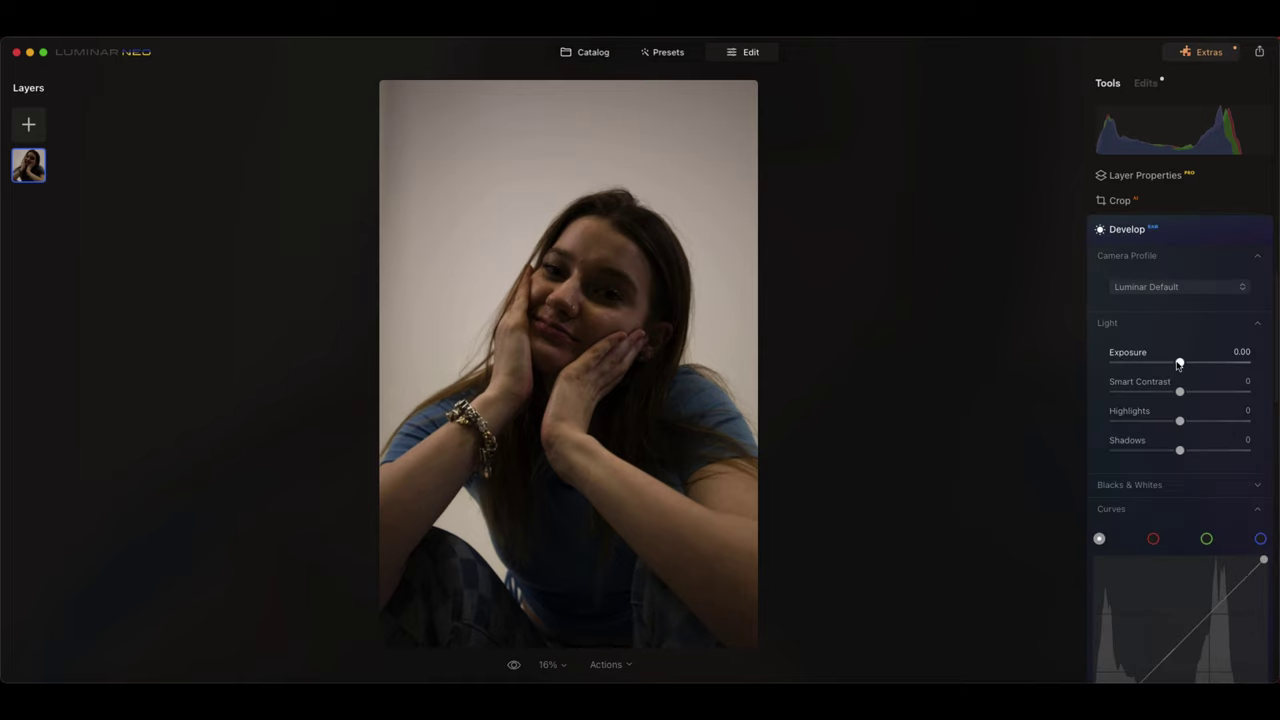
left_click_drag(1180, 364, 1193, 364)
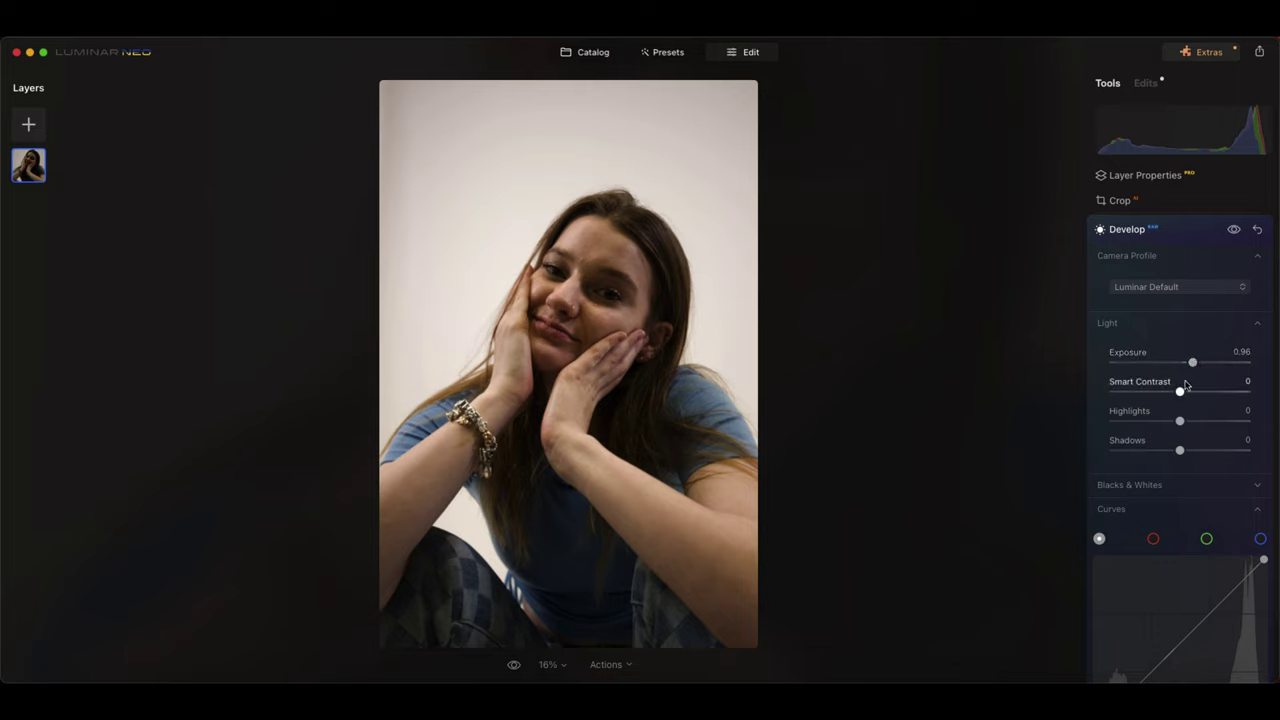
left_click_drag(1181, 393, 1189, 394)
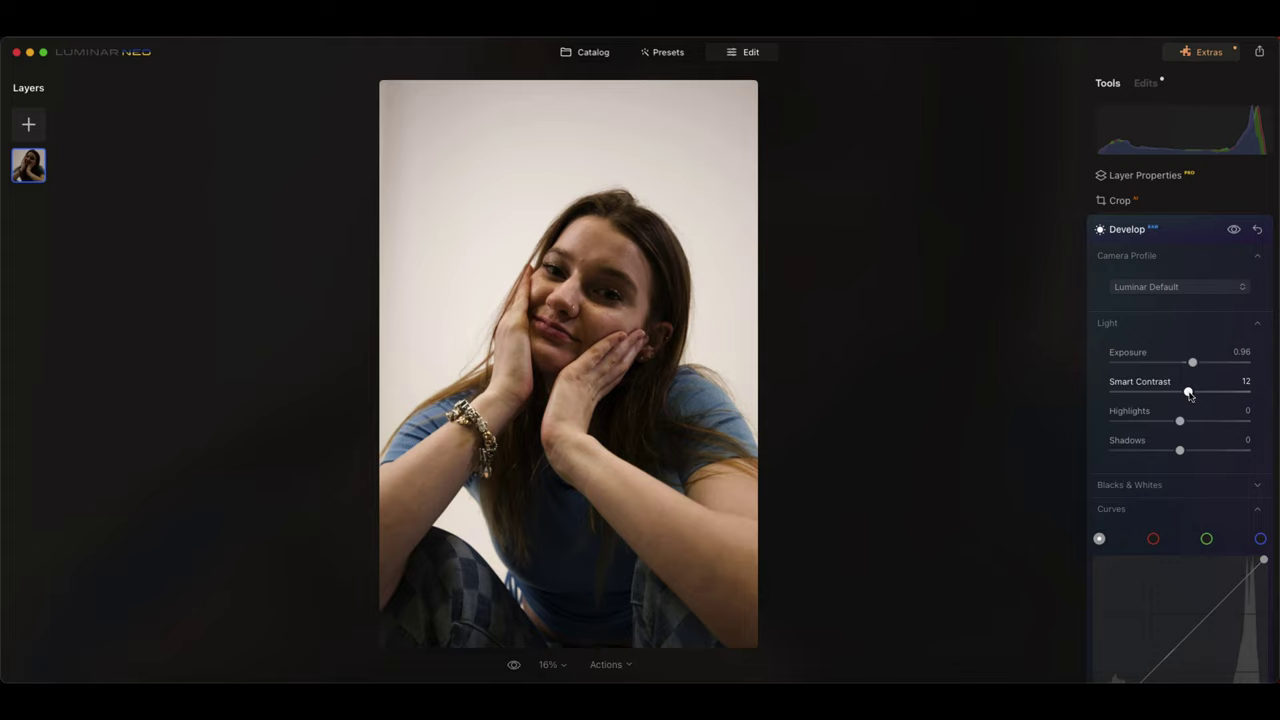
scroll(1189, 395, "down", 3)
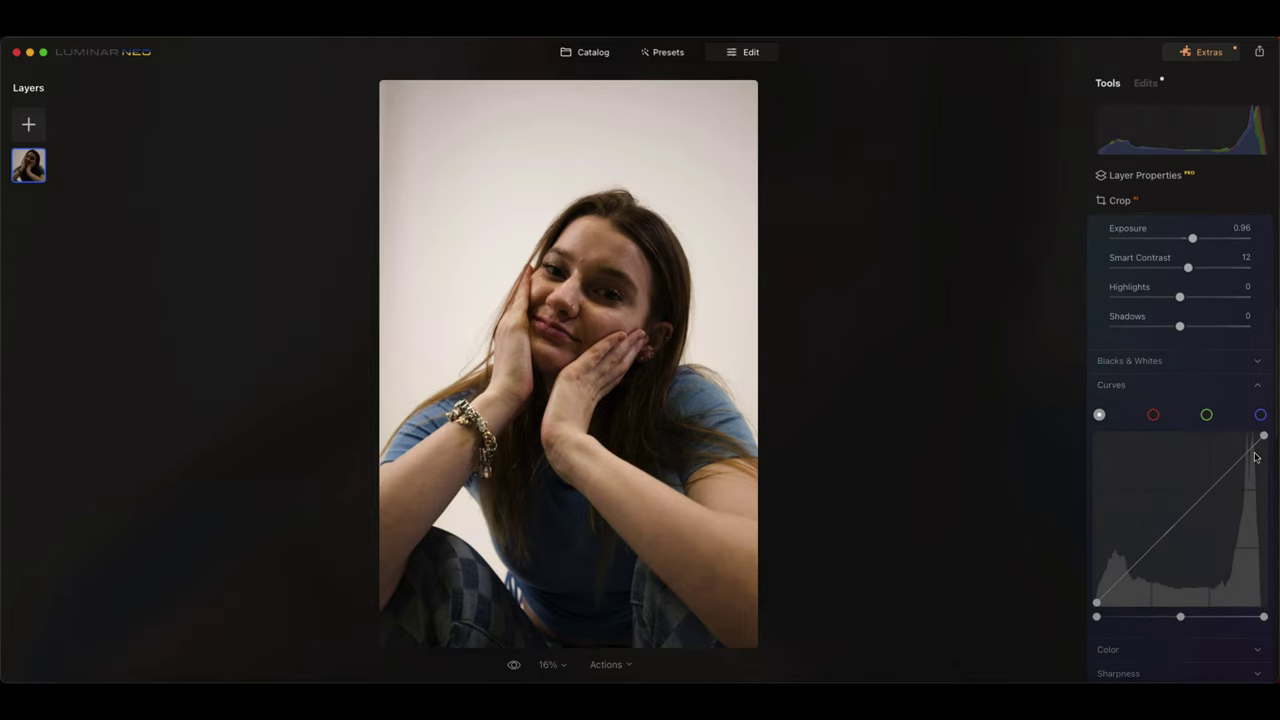
scroll(1265, 600, "up", 1)
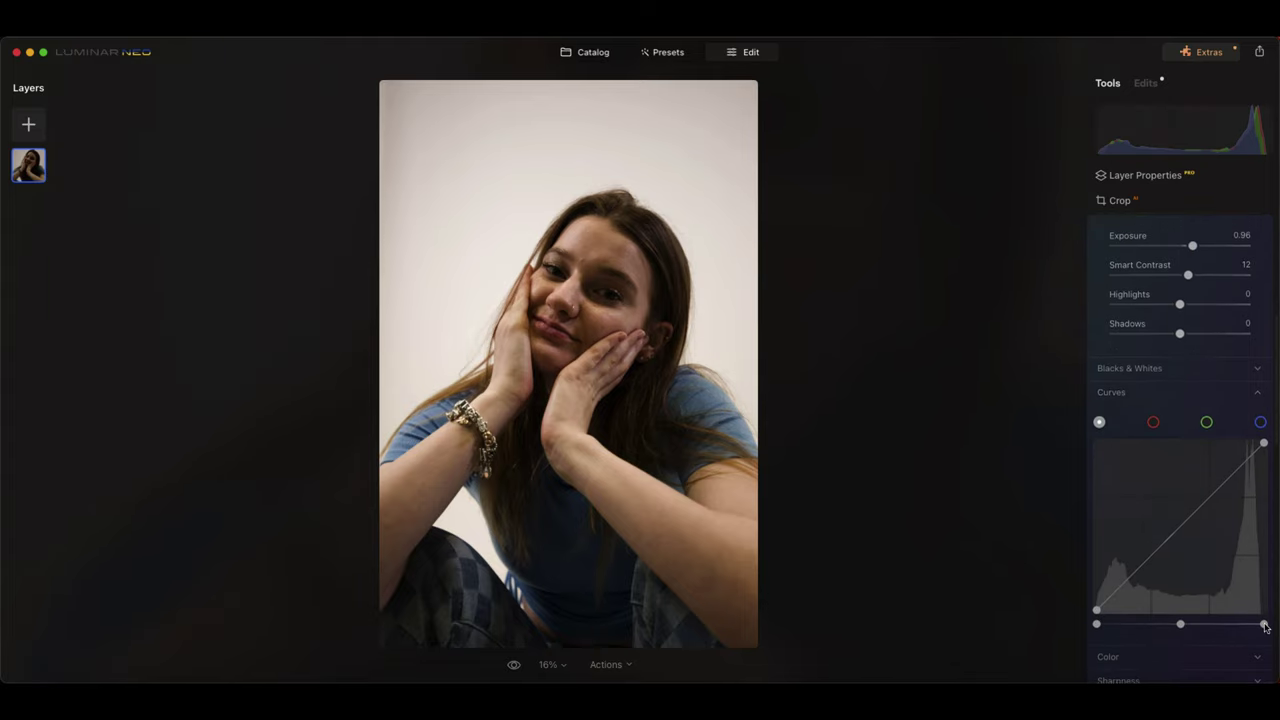
Step: Pull the Curves white point left to brighten the highlights
left_click_drag(1264, 626, 1259, 627)
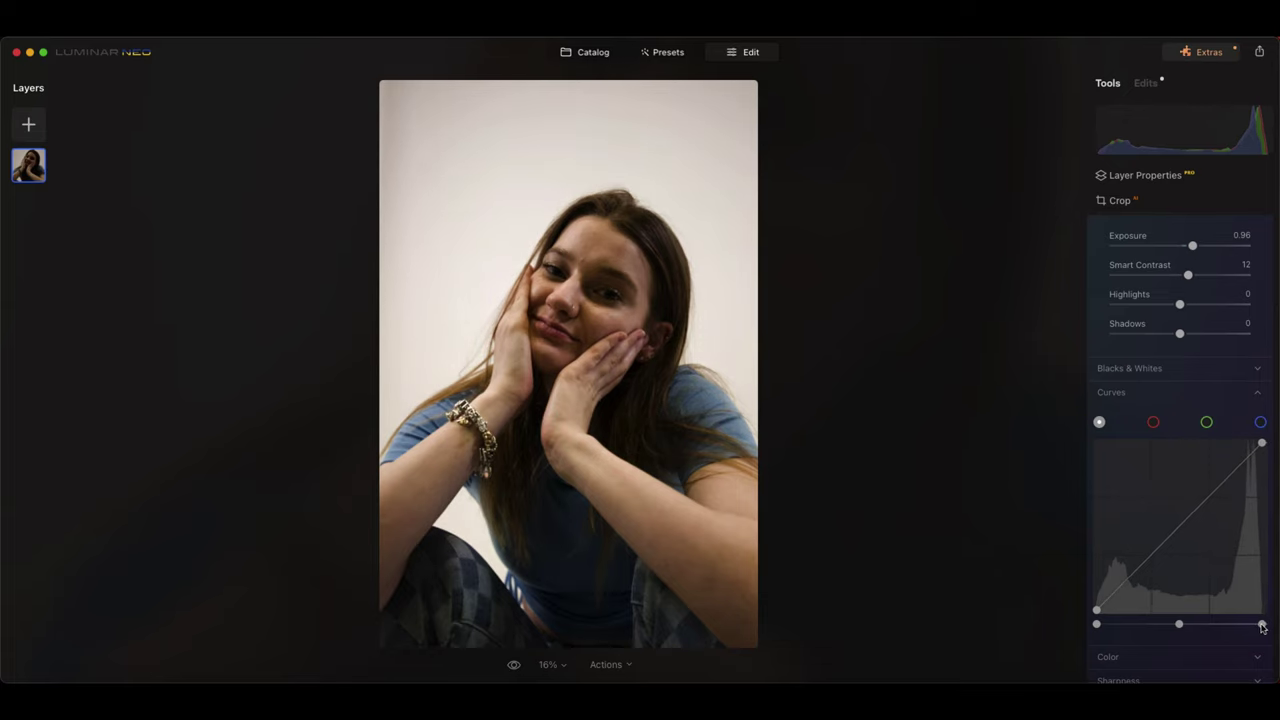
scroll(1250, 600, "down", 1)
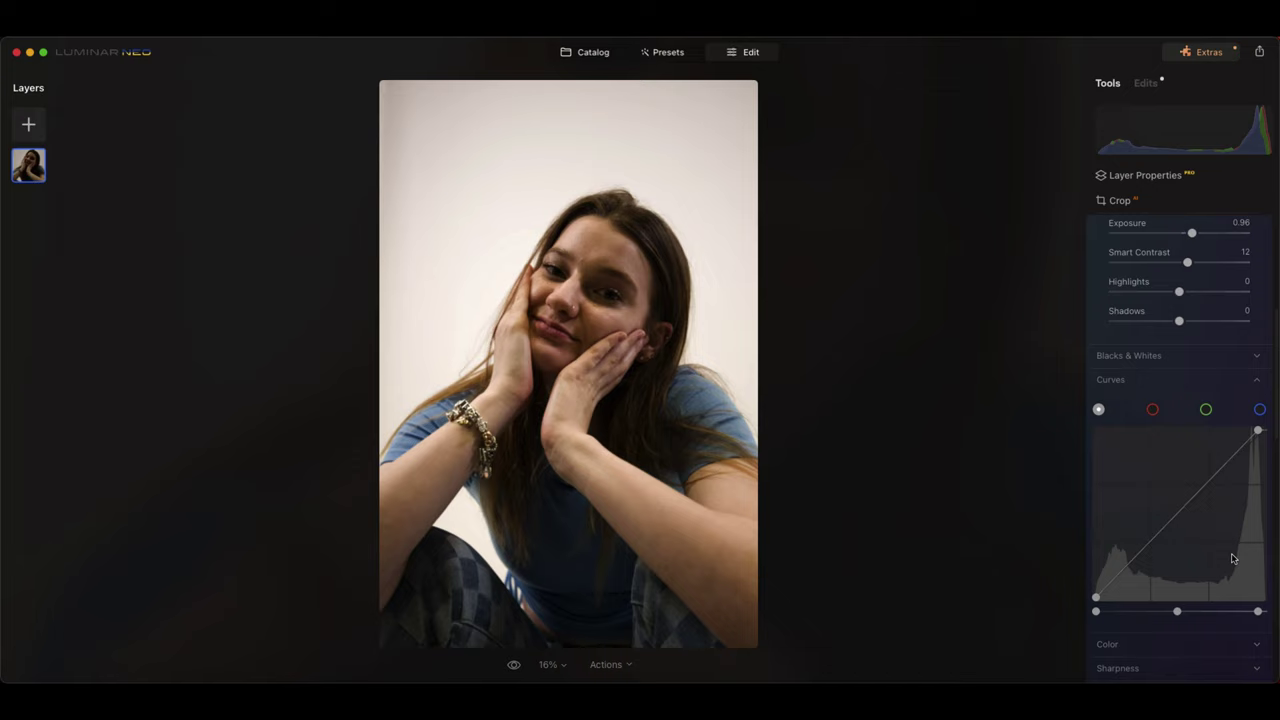
scroll(1233, 558, "up", 8)
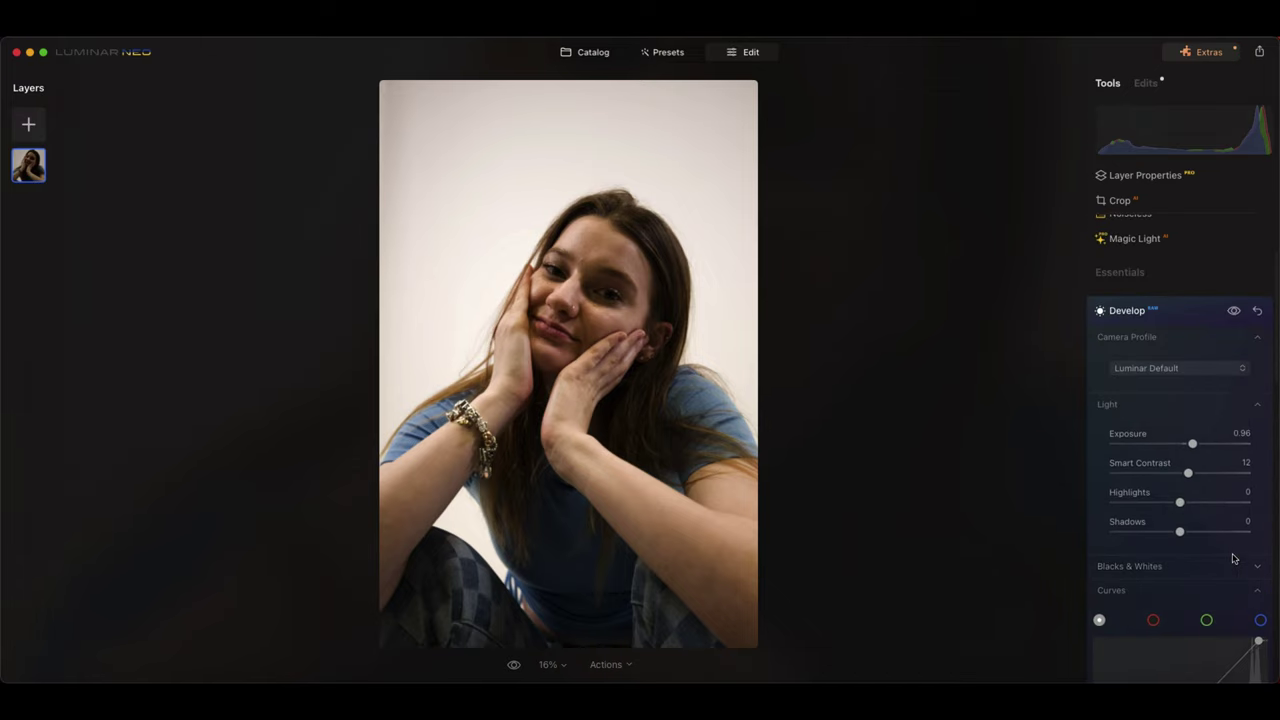
scroll(1233, 558, "down", 10)
scroll(1233, 558, "down", 5)
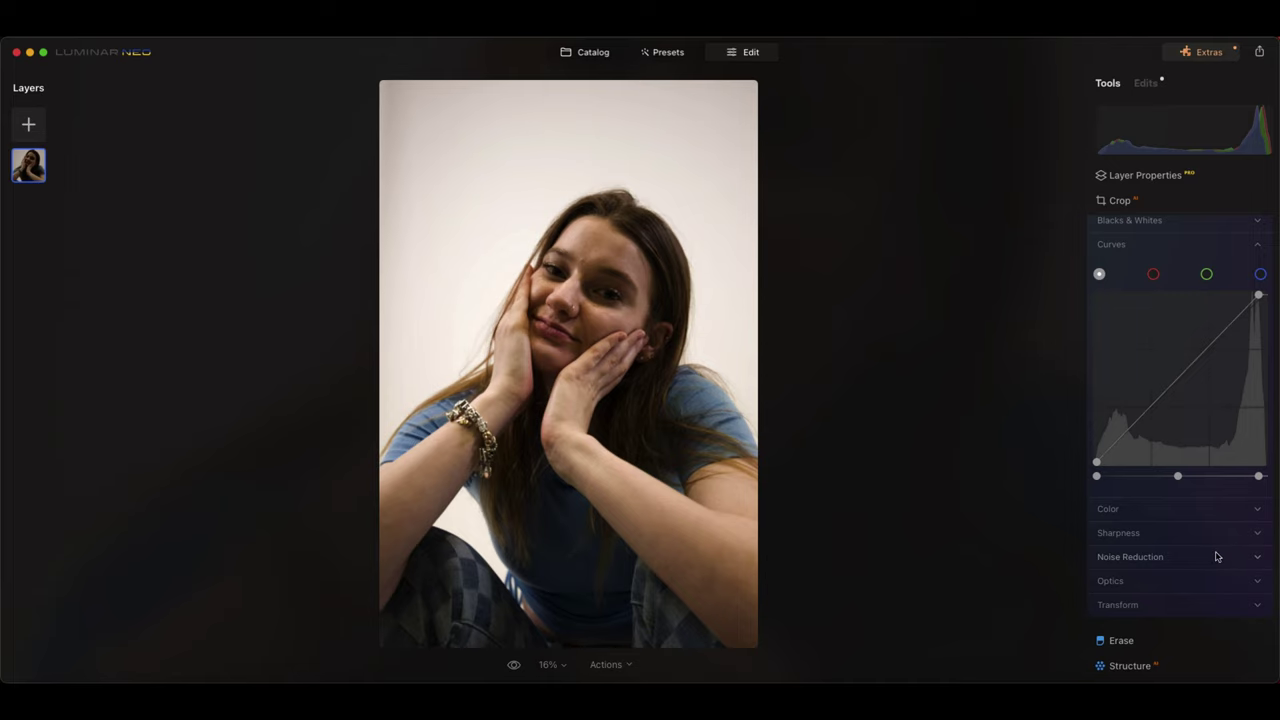
scroll(1216, 556, "up", 10)
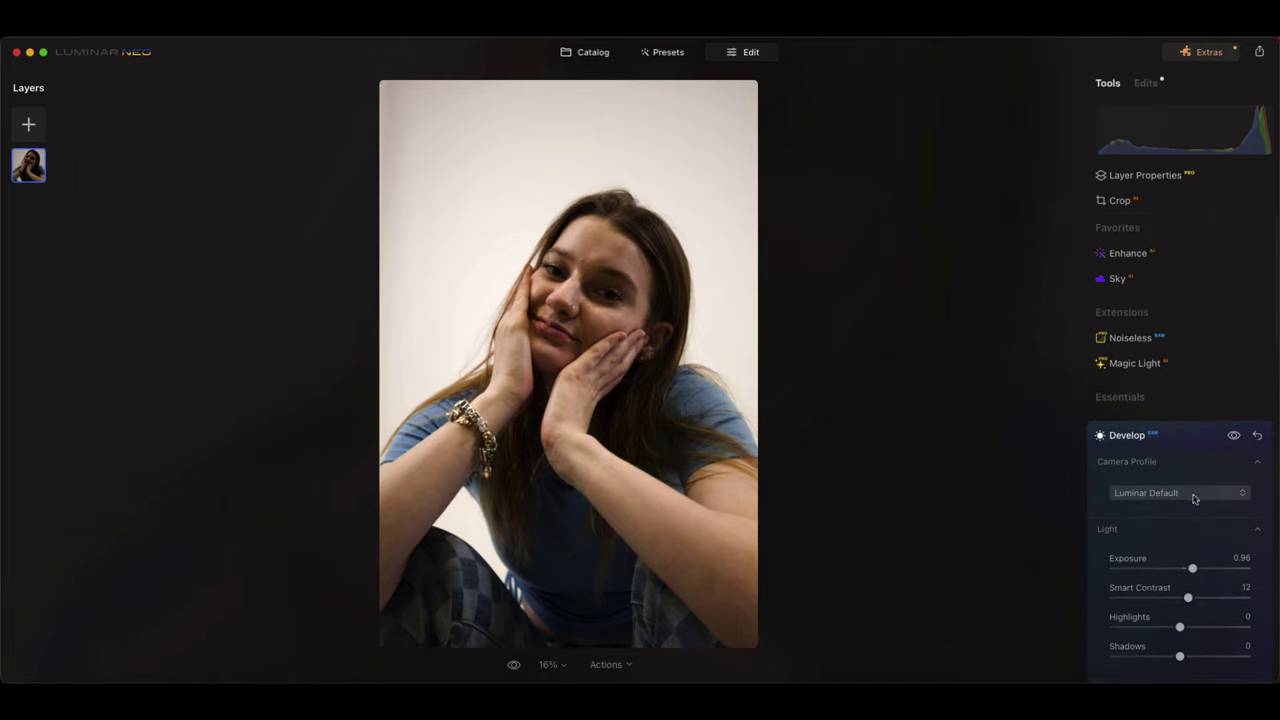
Step: Apply the Camera Neutral camera profile and collapse Develop
left_click(1188, 498)
left_click(1171, 546)
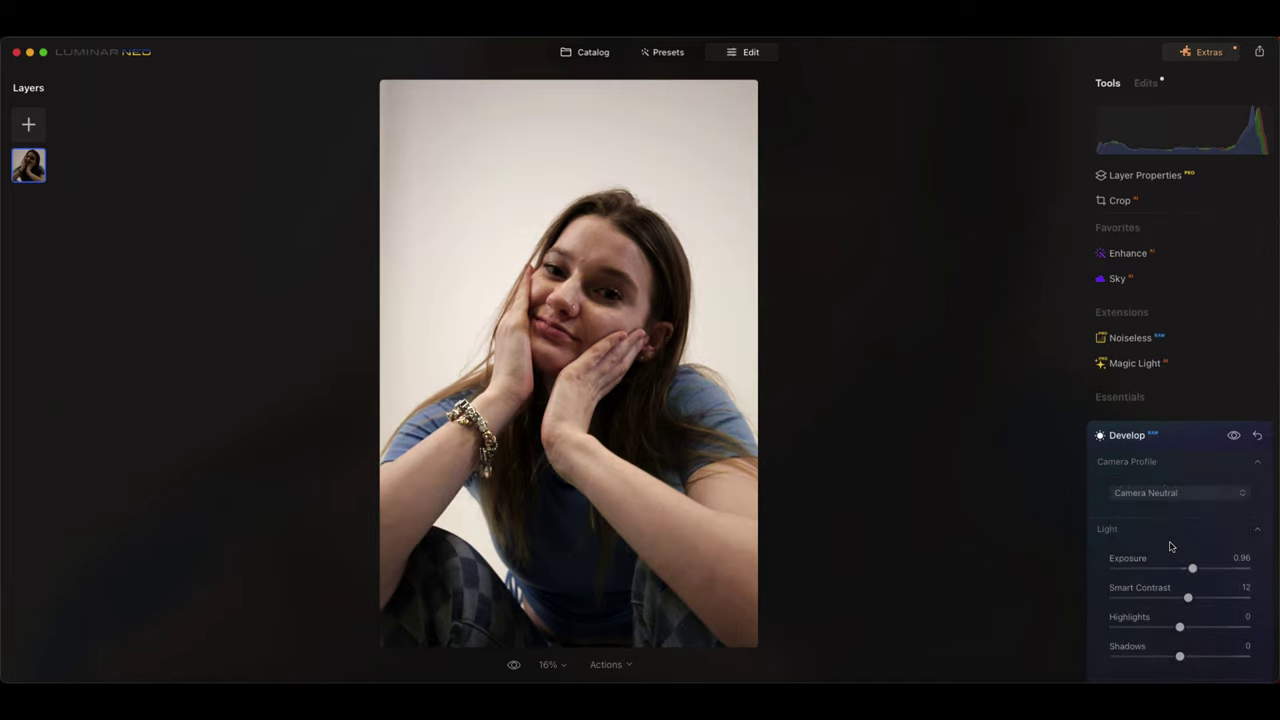
scroll(1213, 507, "down", 10)
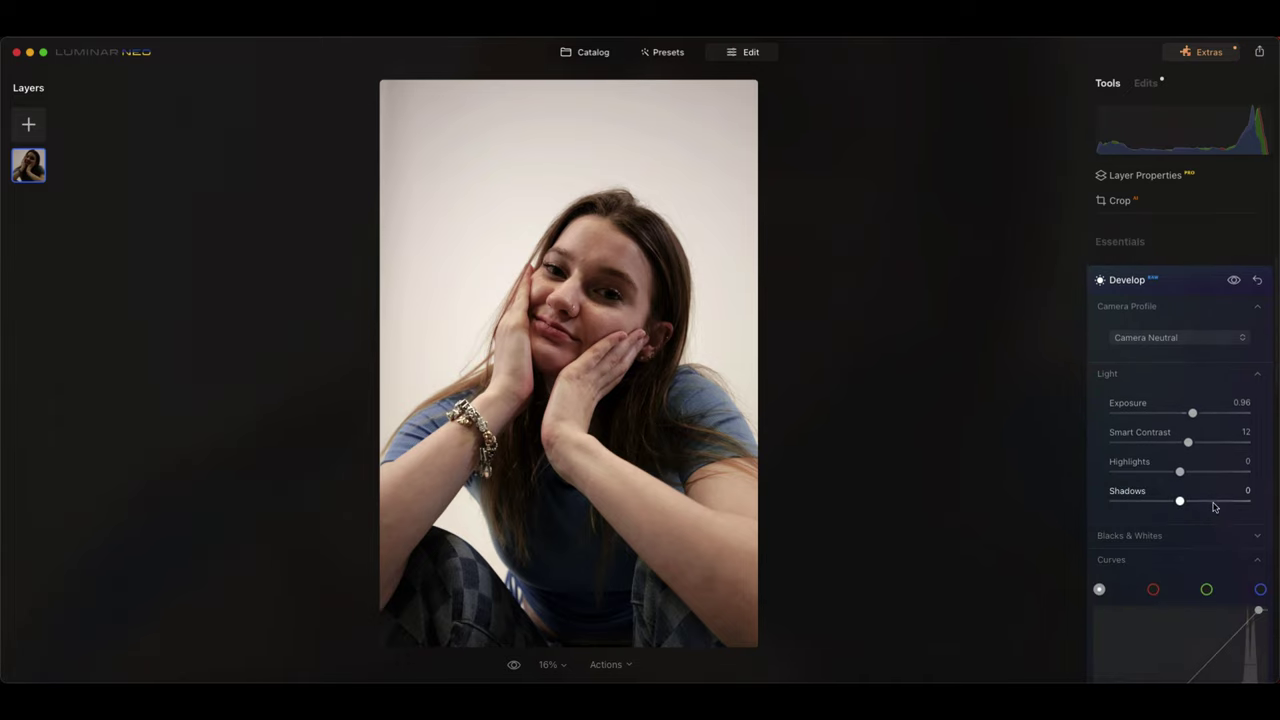
scroll(1215, 508, "down", 2)
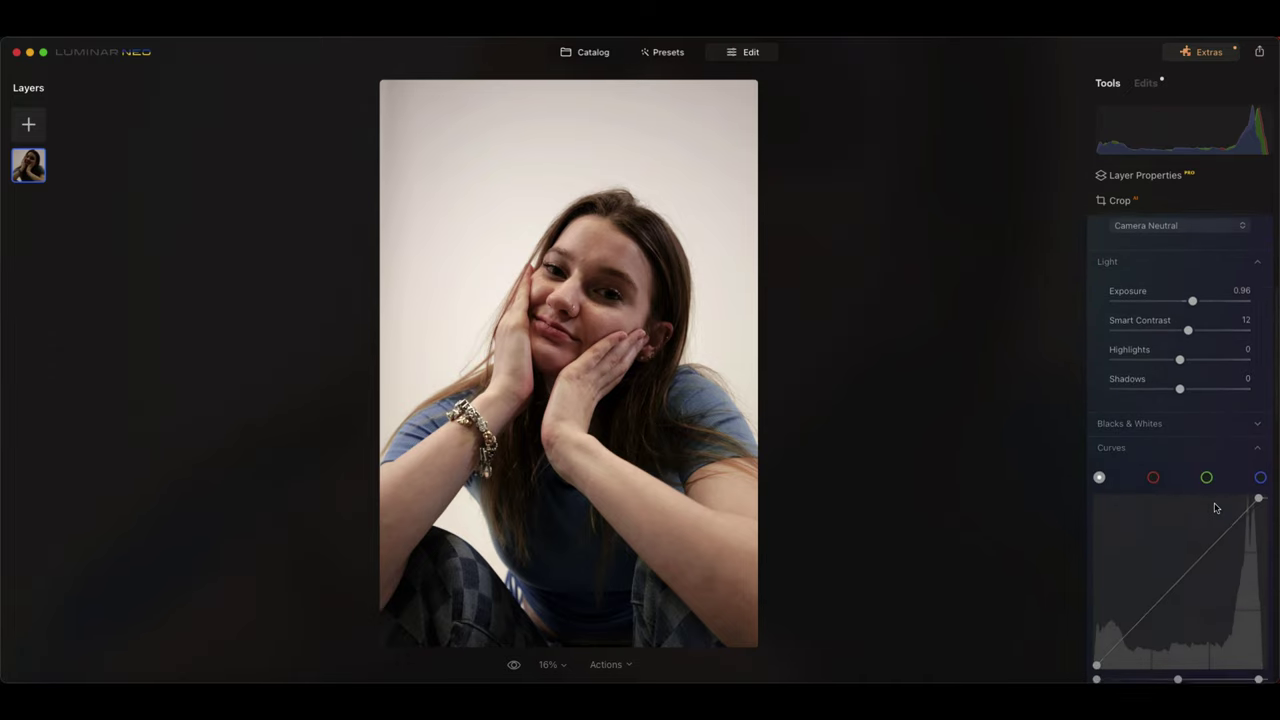
scroll(1214, 507, "up", 12)
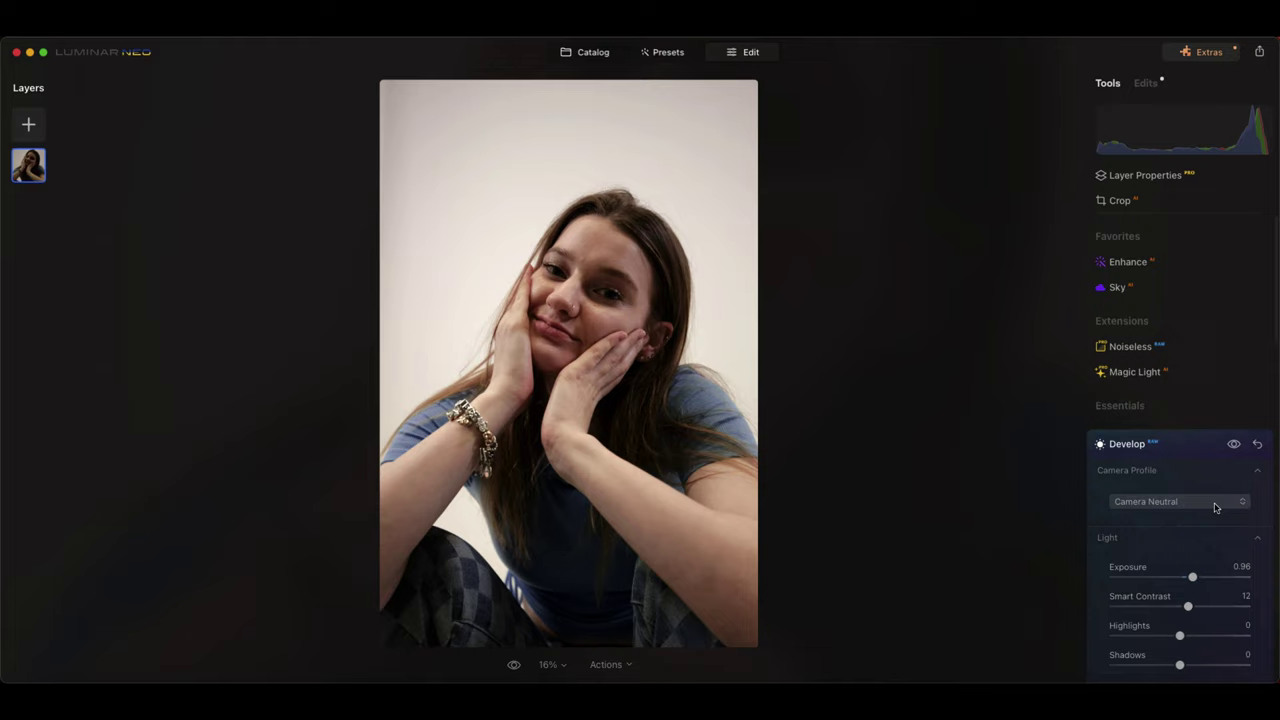
left_click(1146, 444)
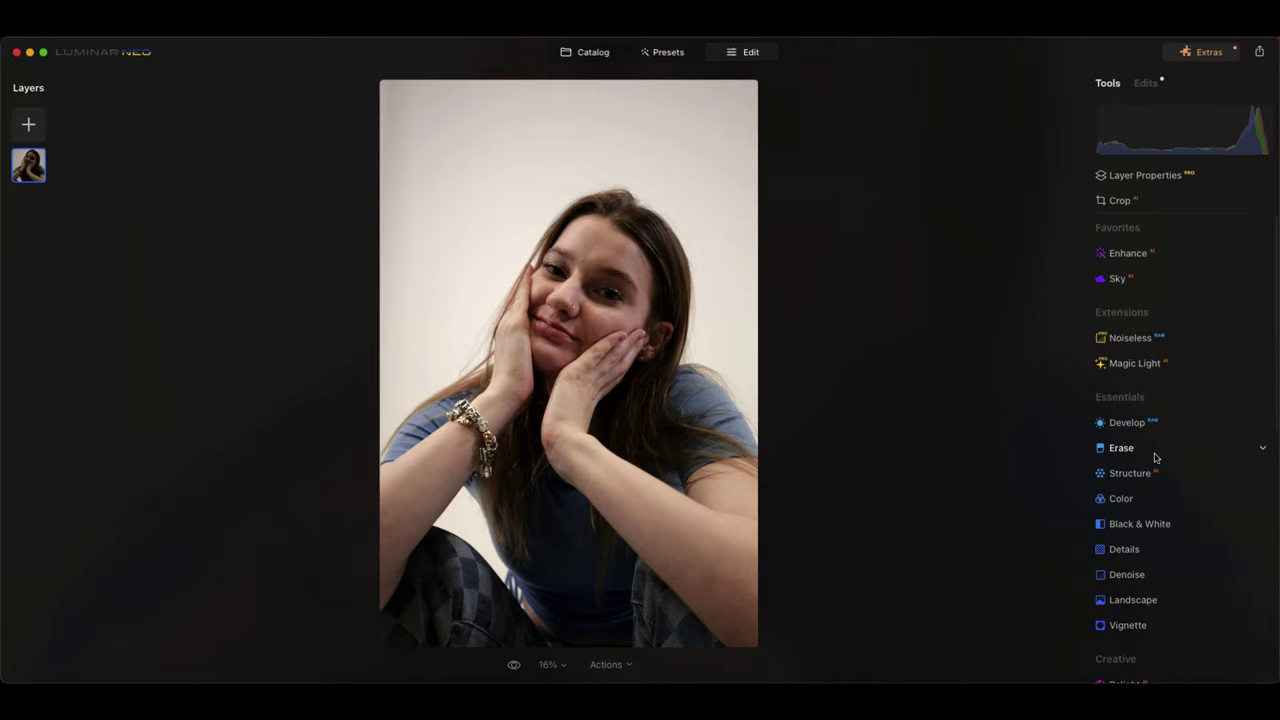
Step: Set Enhance Accent to 26, then review the Edits list before returning to Tools
left_click(1125, 255)
left_click_drag(1113, 337, 1151, 338)
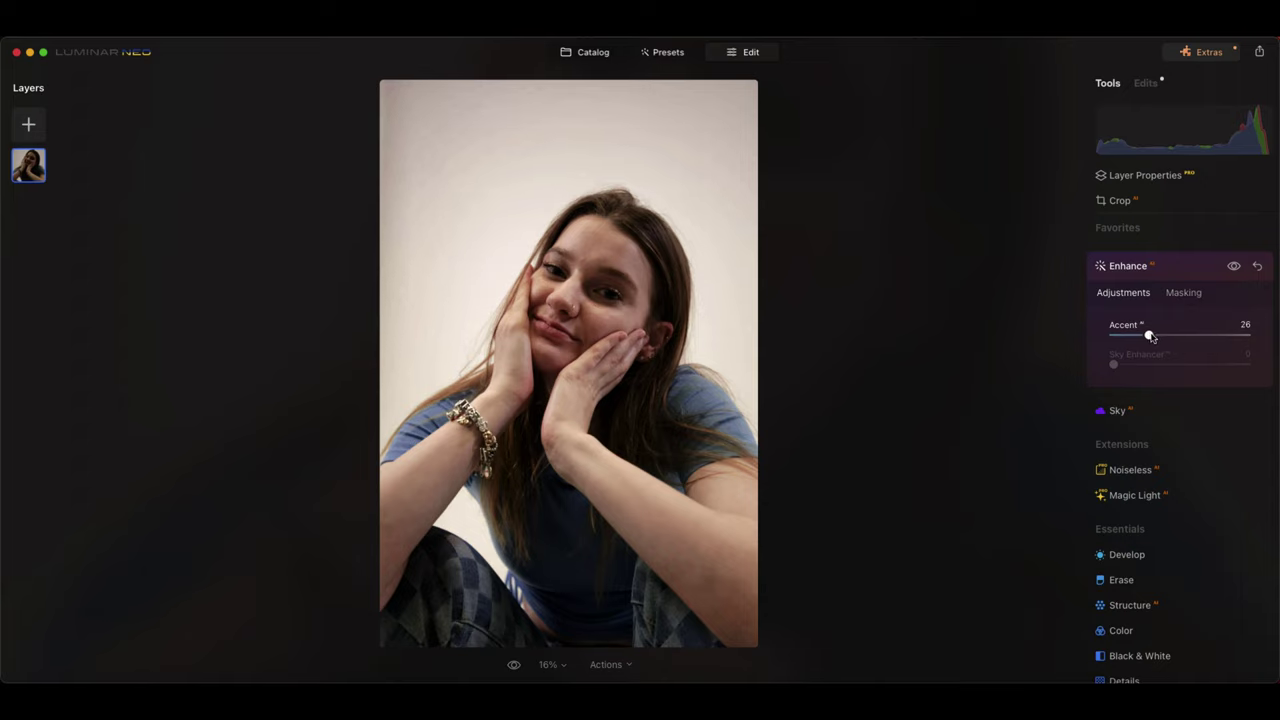
left_click(1163, 274)
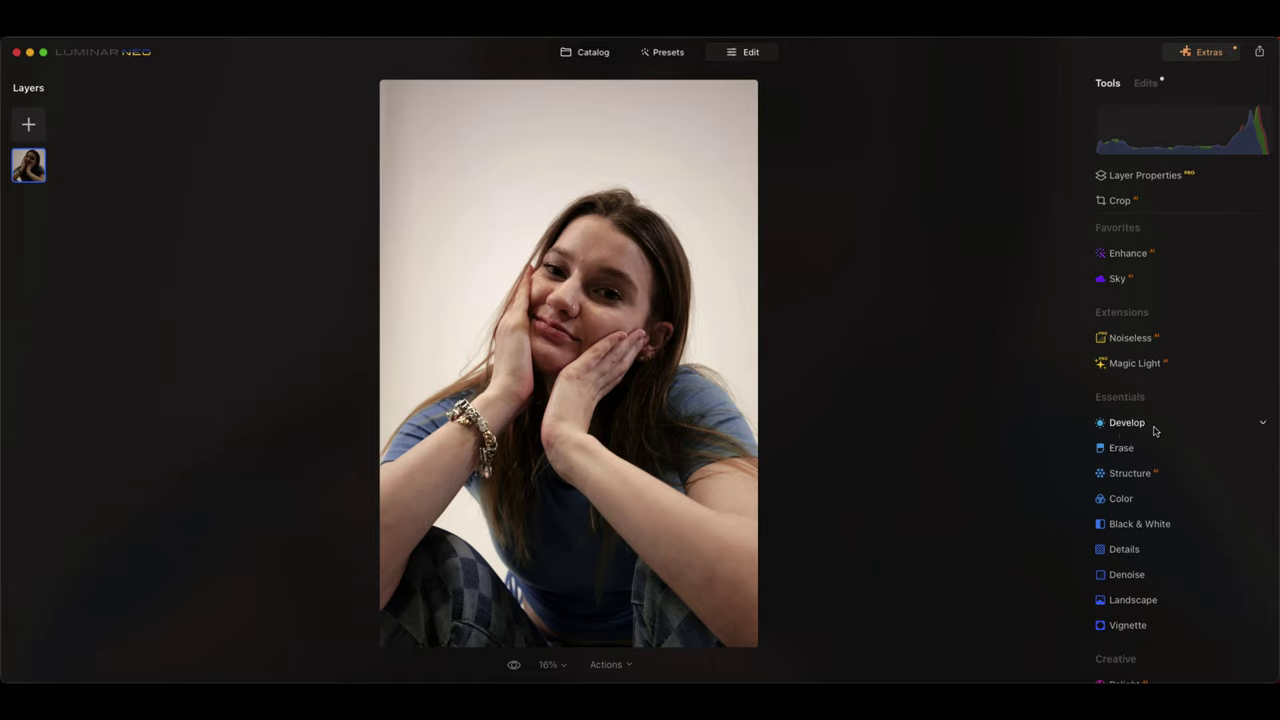
left_click(1147, 86)
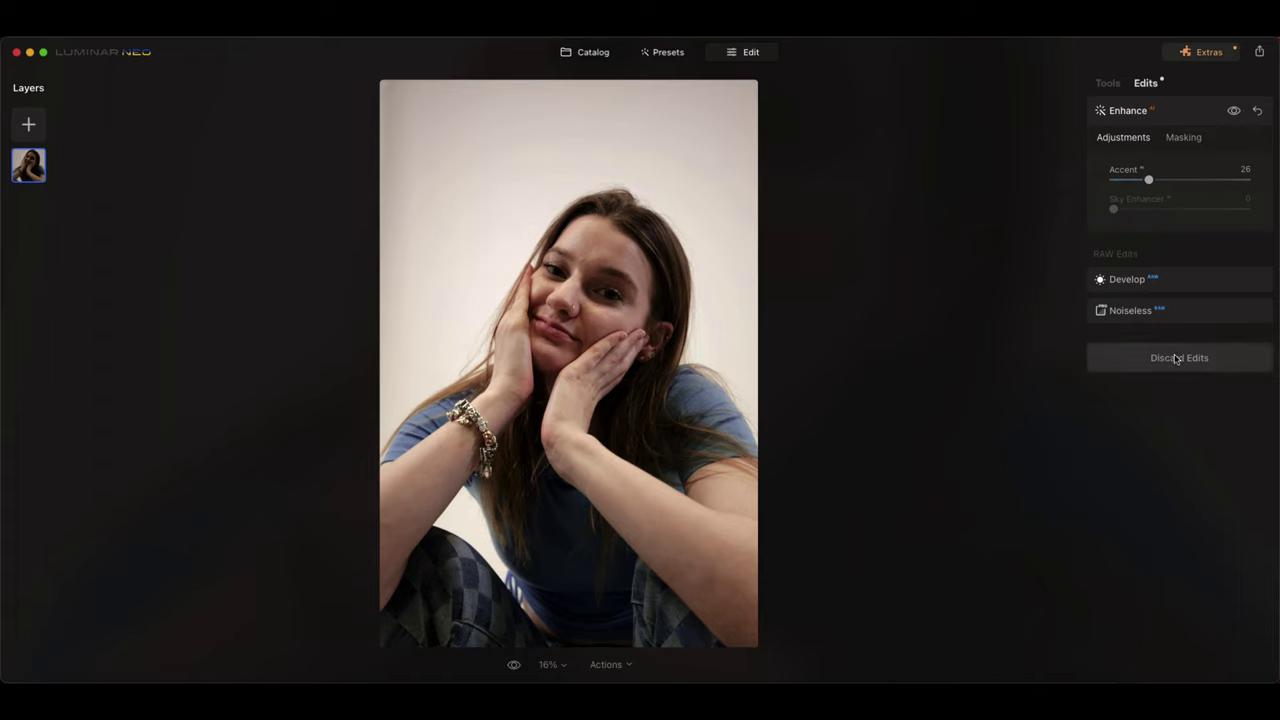
left_click(1112, 84)
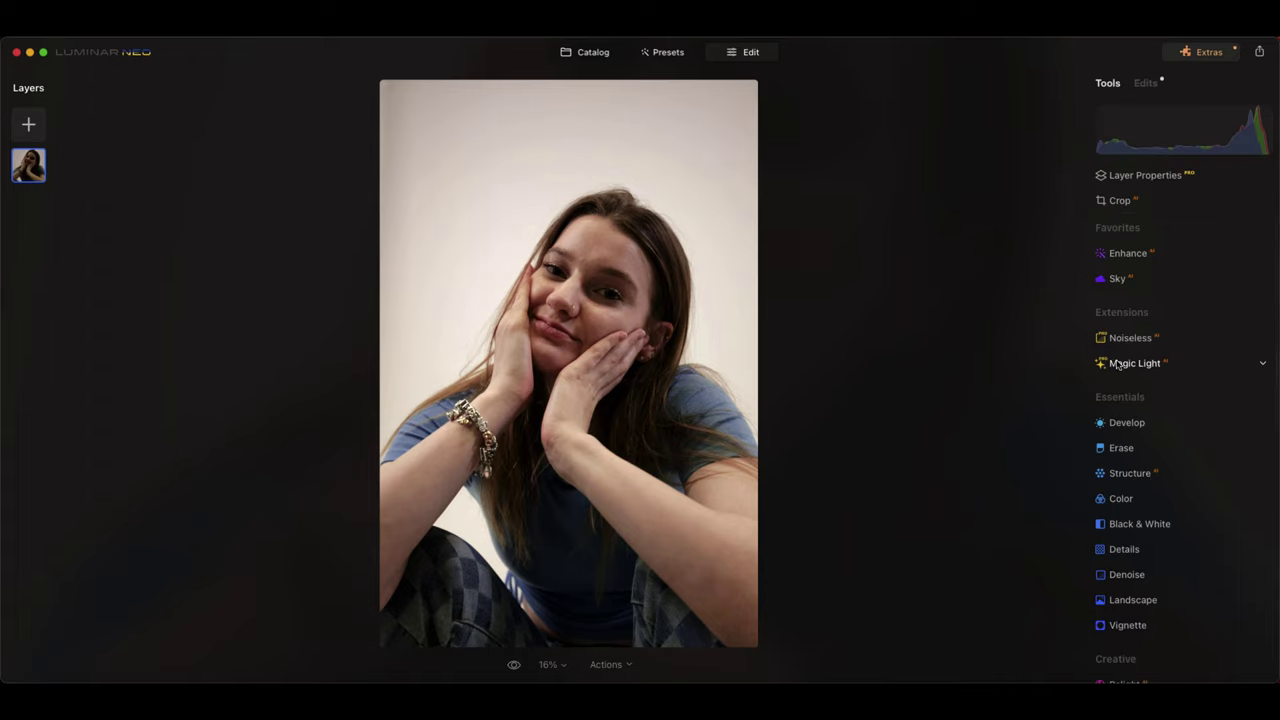
Step: In the Portrait section's Face tool, set Face Light to 8
scroll(1128, 449, "down", 5)
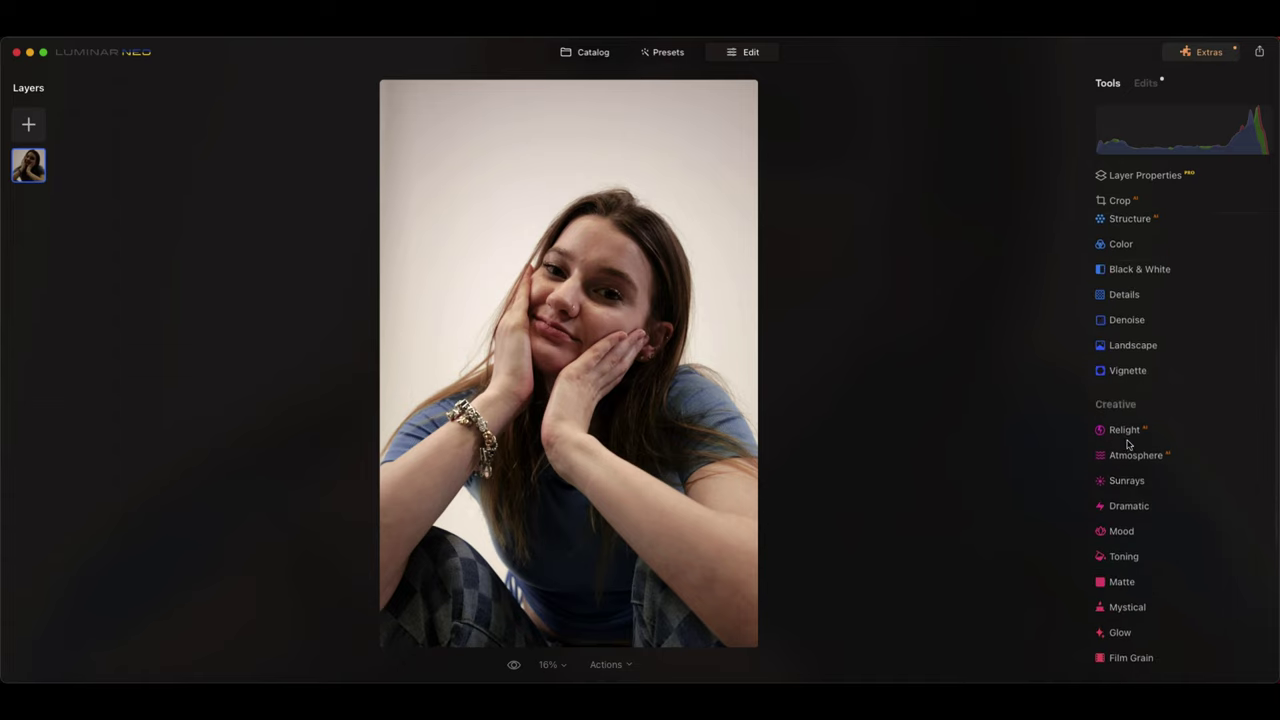
scroll(1128, 445, "down", 5)
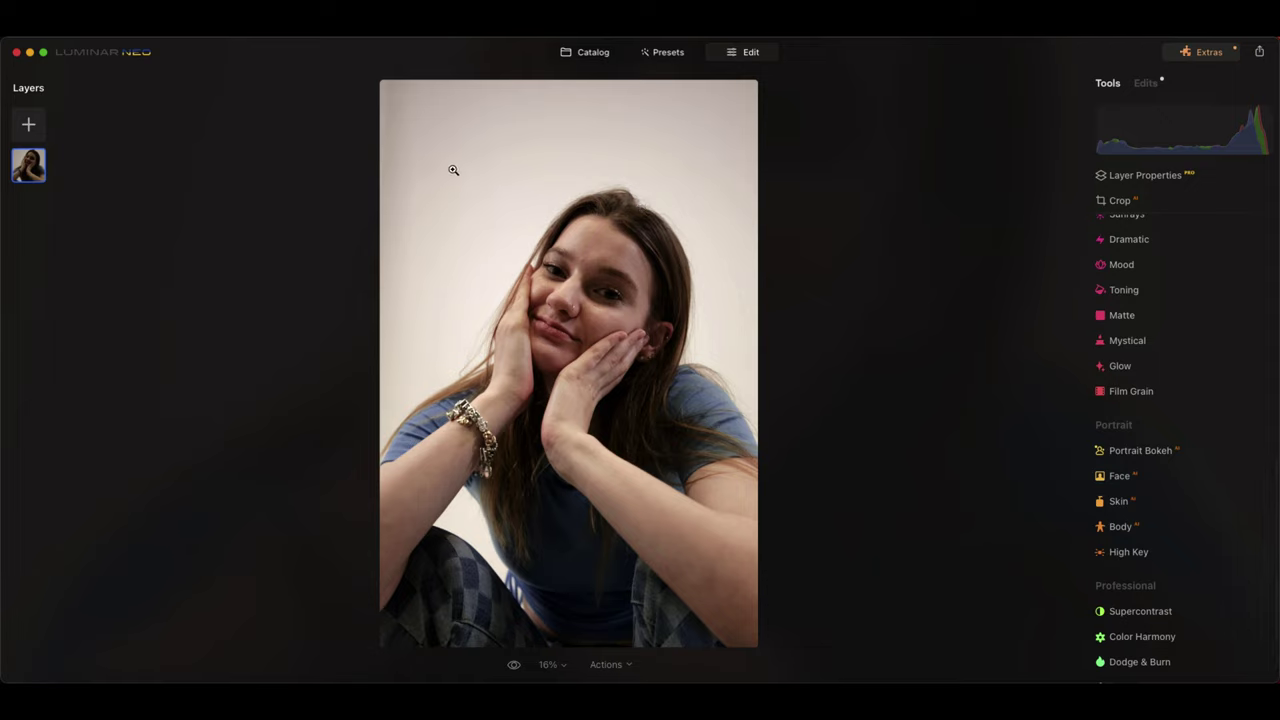
left_click(1120, 478)
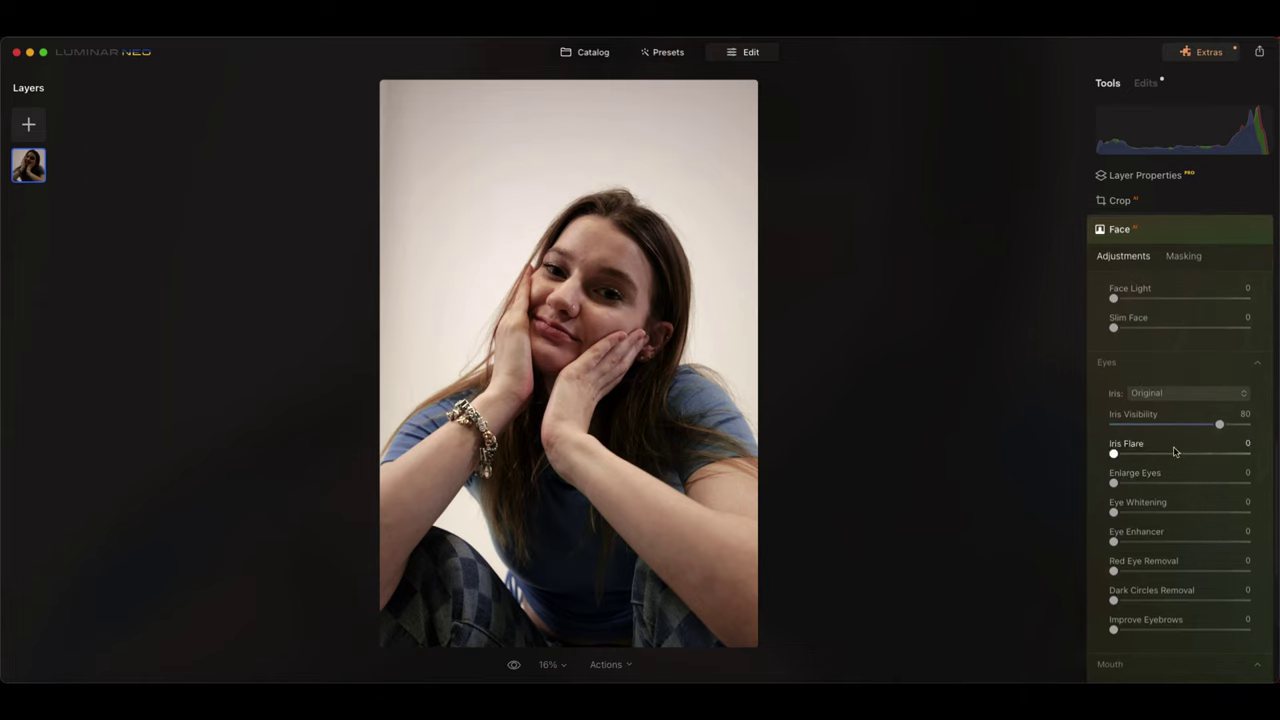
mouse_move(1114, 299)
left_mouse_down()
mouse_move(1152, 298)
mouse_move(1114, 298)
mouse_move(1140, 298)
mouse_move(1127, 298)
left_mouse_up()
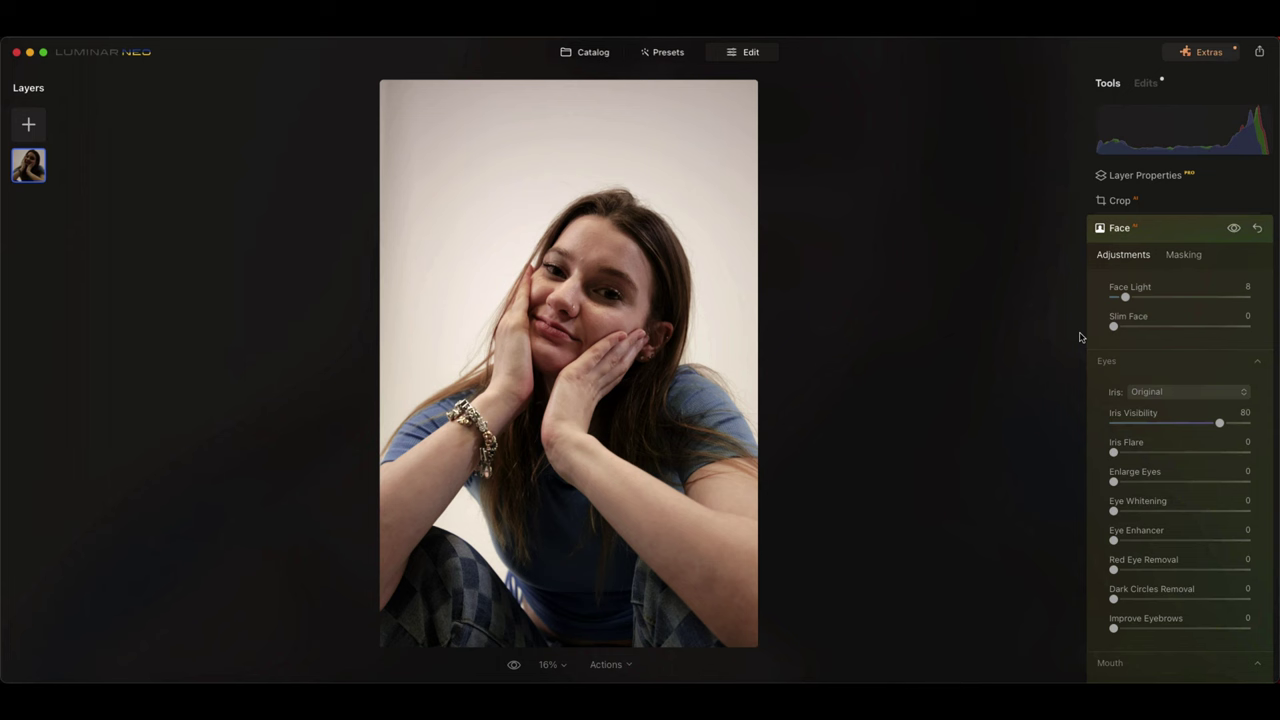
Step: Zoom to 100% on the face and set Iris Flare 59 and Eye Whitening 40
left_click(579, 303)
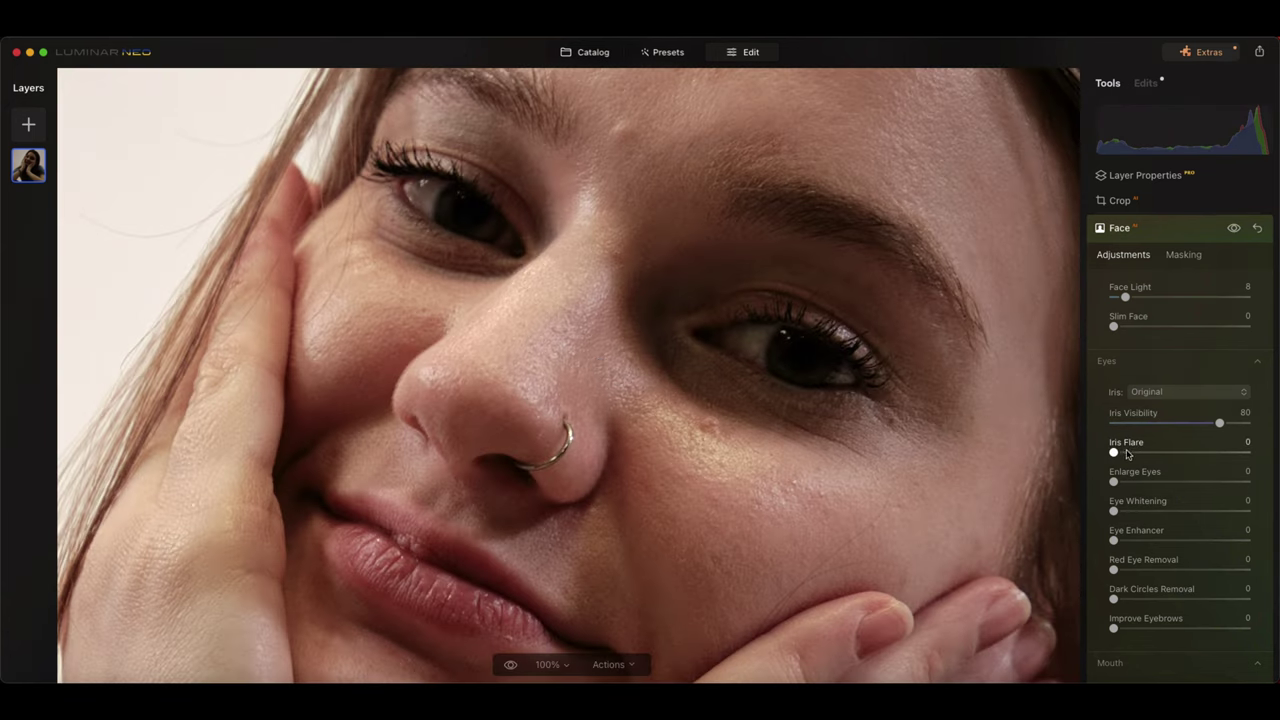
left_click_drag(1113, 453, 1196, 456)
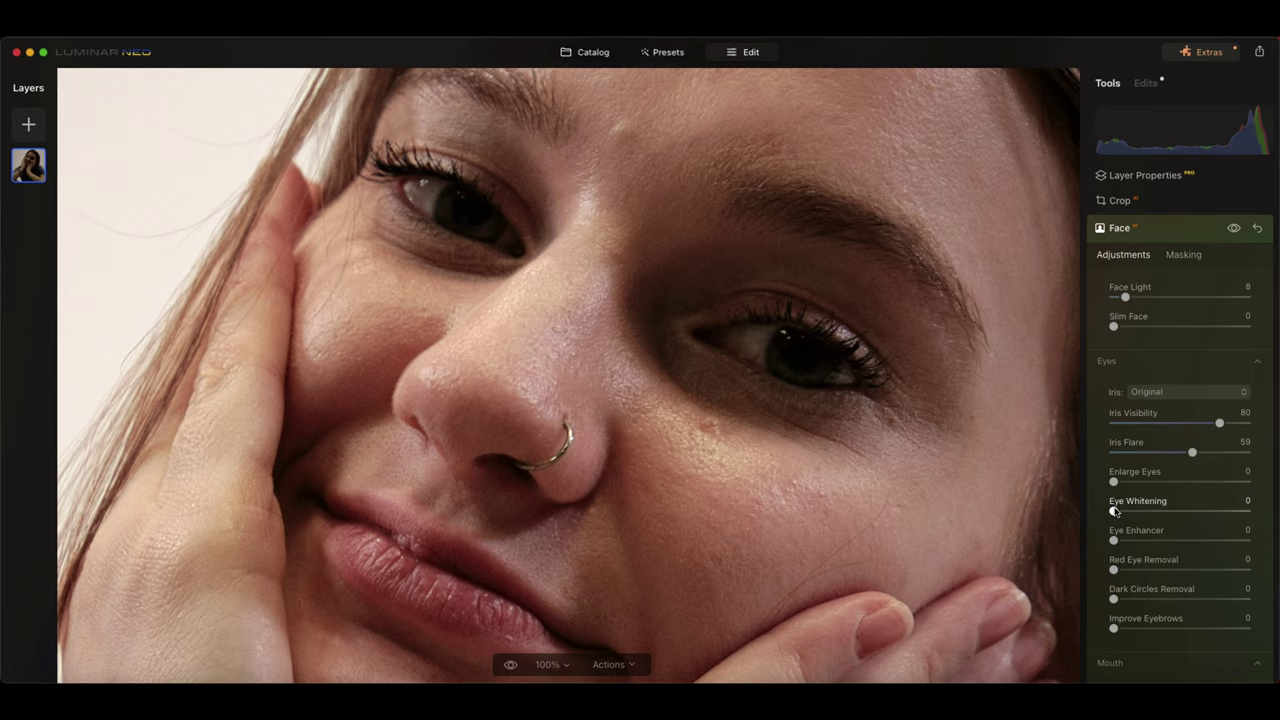
left_click_drag(1115, 512, 1189, 543)
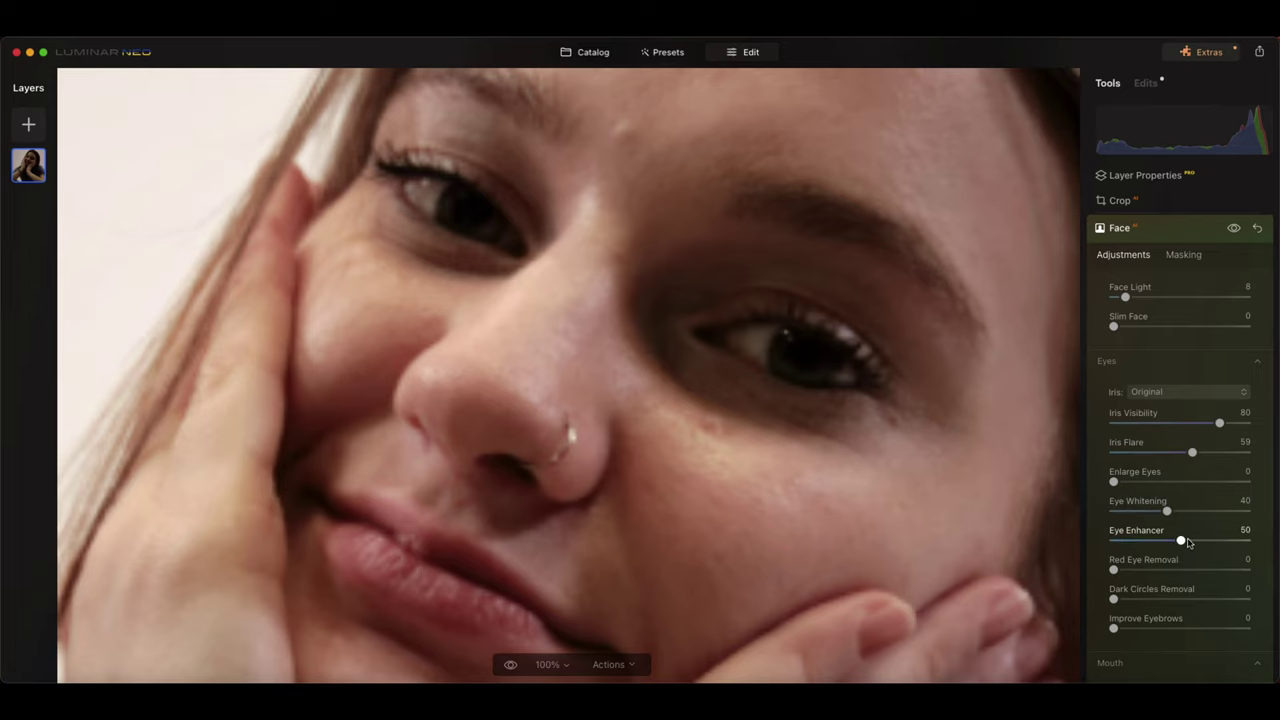
Step: Set Dark Circles Removal to 59 and Improve Eyebrows to 35
scroll(1115, 570, "down", 2)
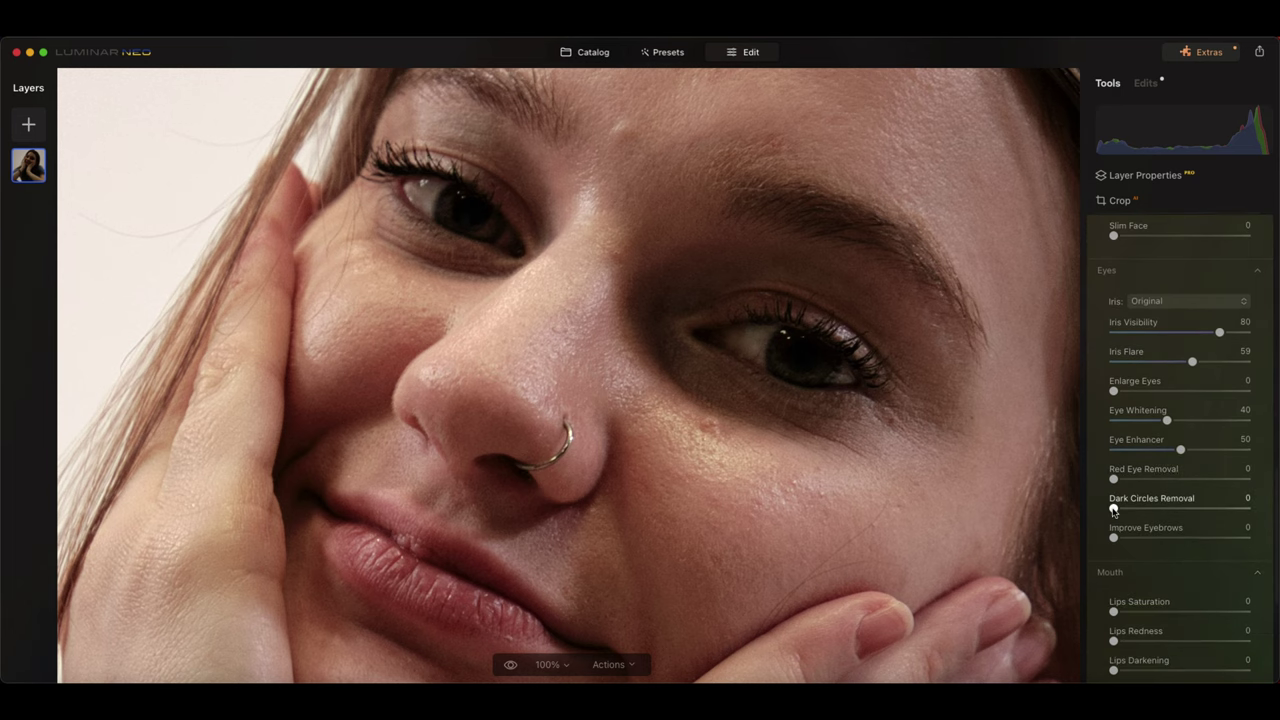
left_click_drag(1113, 510, 1192, 510)
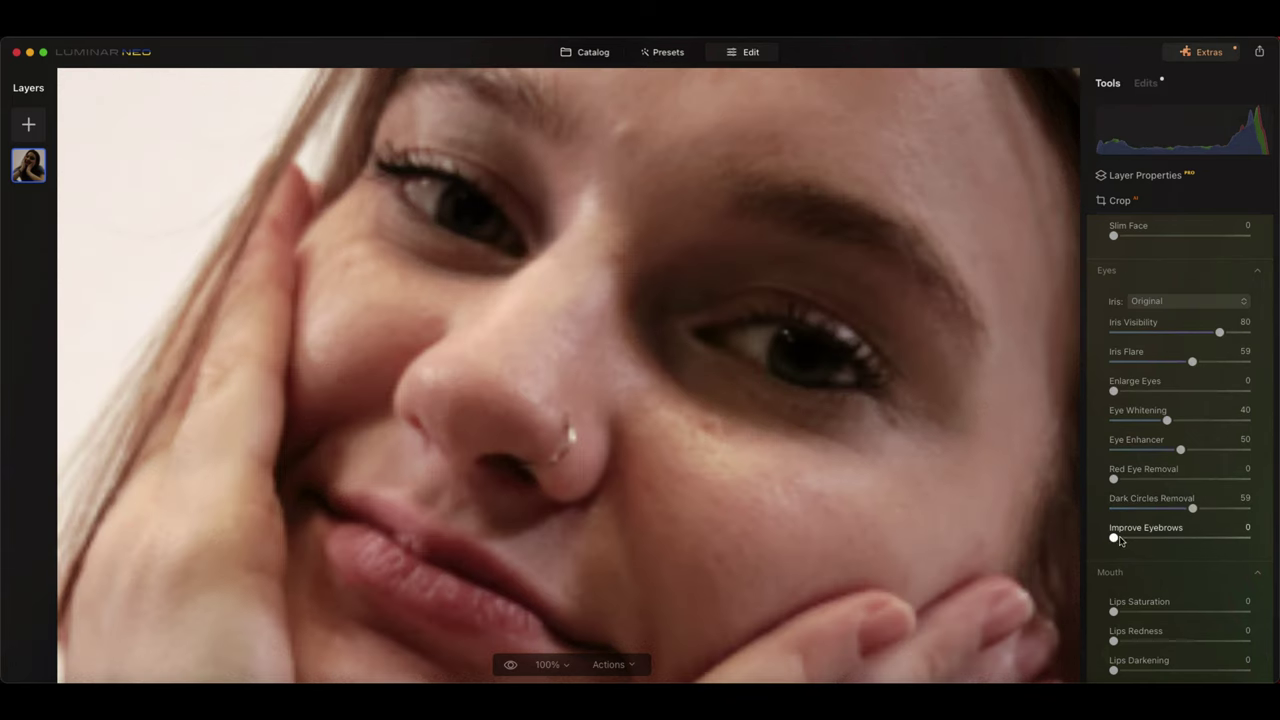
left_click_drag(1113, 538, 1160, 538)
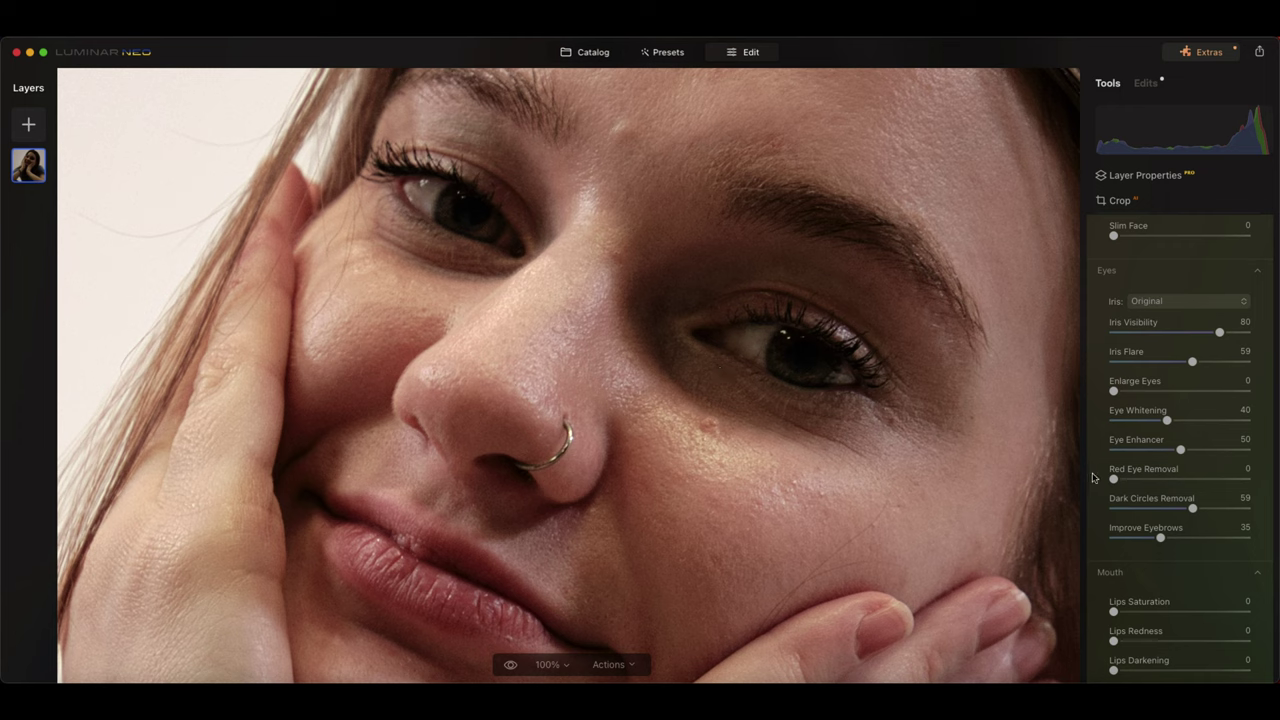
Step: Set Lips Saturation 22, Lips Redness 22 and Lips Darkening 25
scroll(1140, 505, "down", 3)
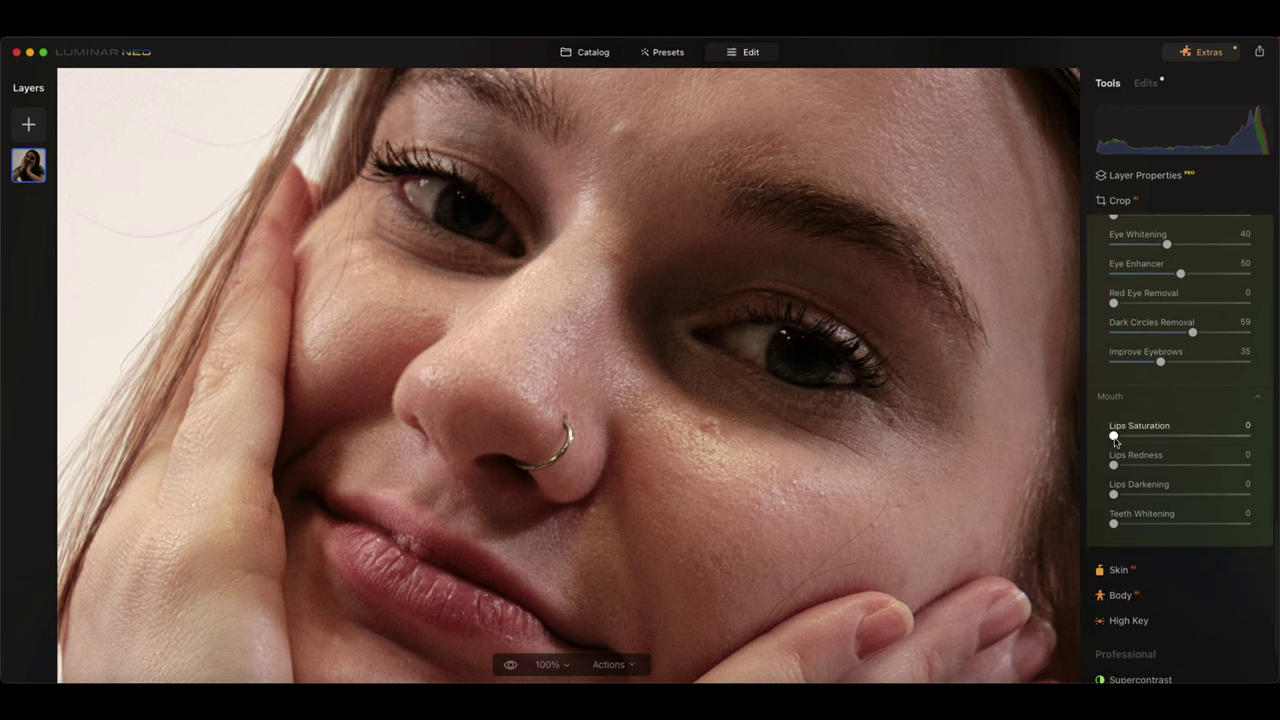
left_click_drag(1114, 437, 1147, 497)
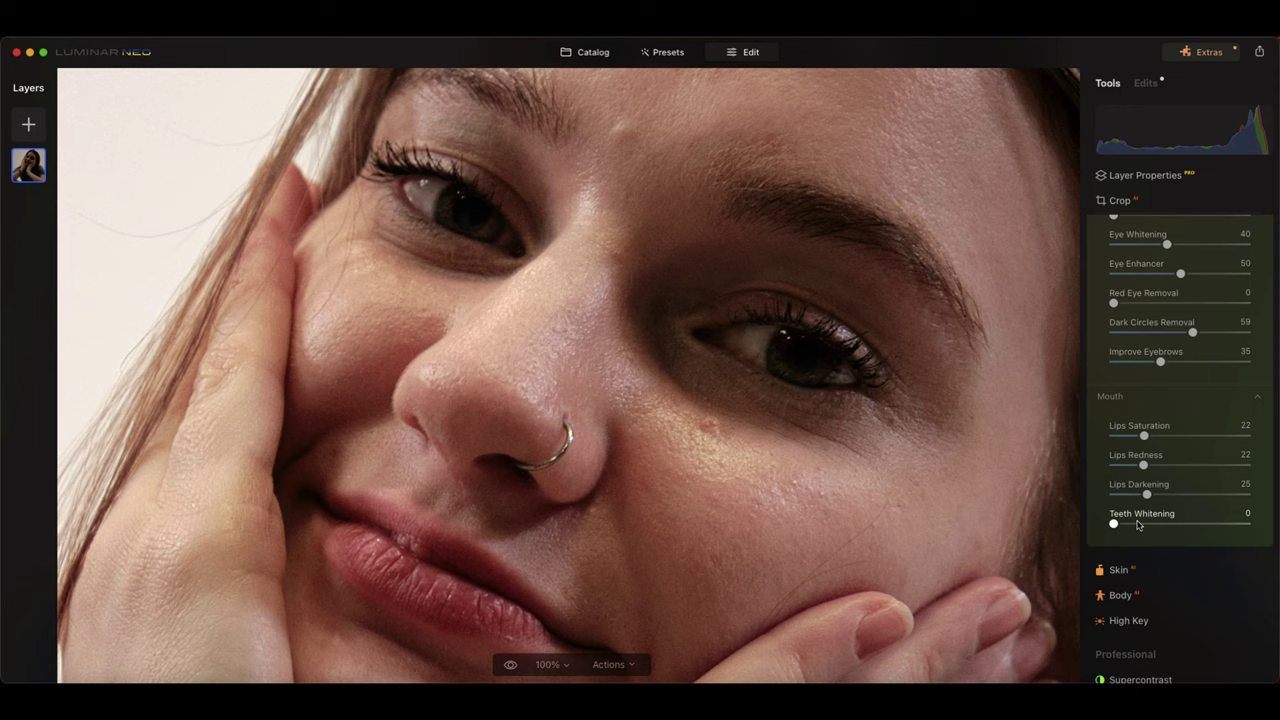
scroll(1200, 300, "up", 5)
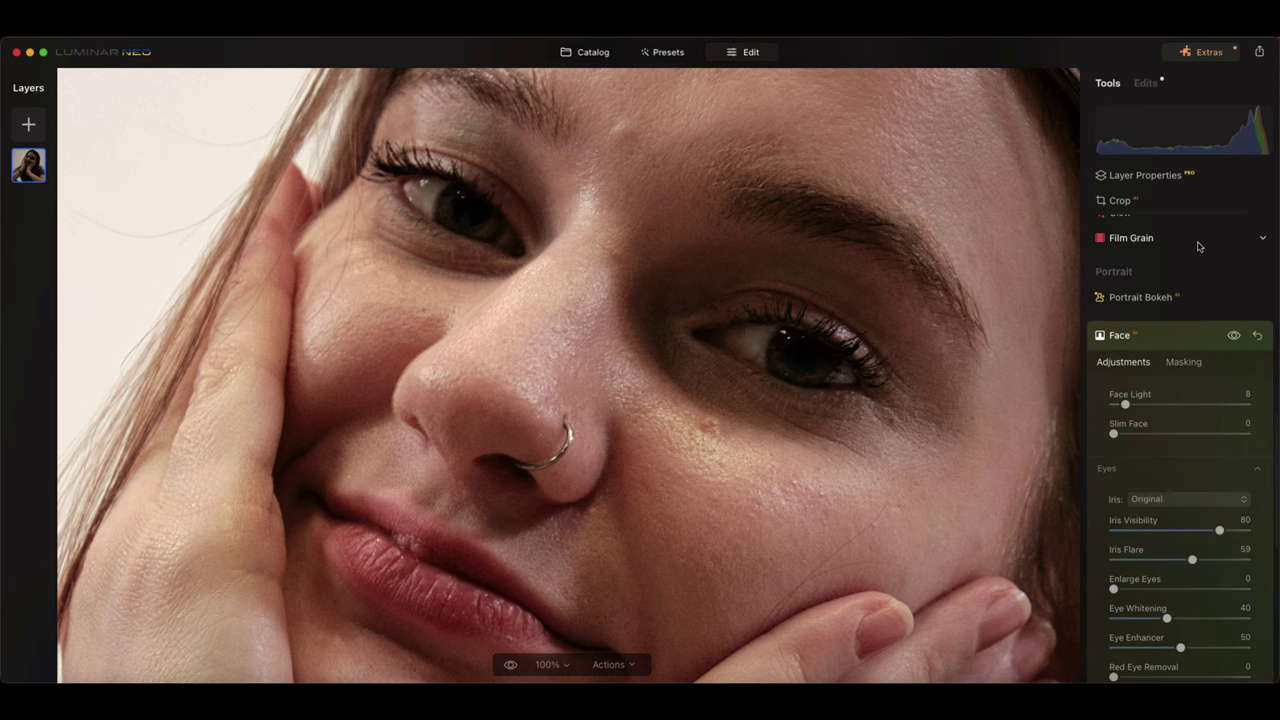
Step: Toggle the Face tool off and on to compare the enhancements
left_click(1235, 337)
scroll(1236, 339, "up", 1)
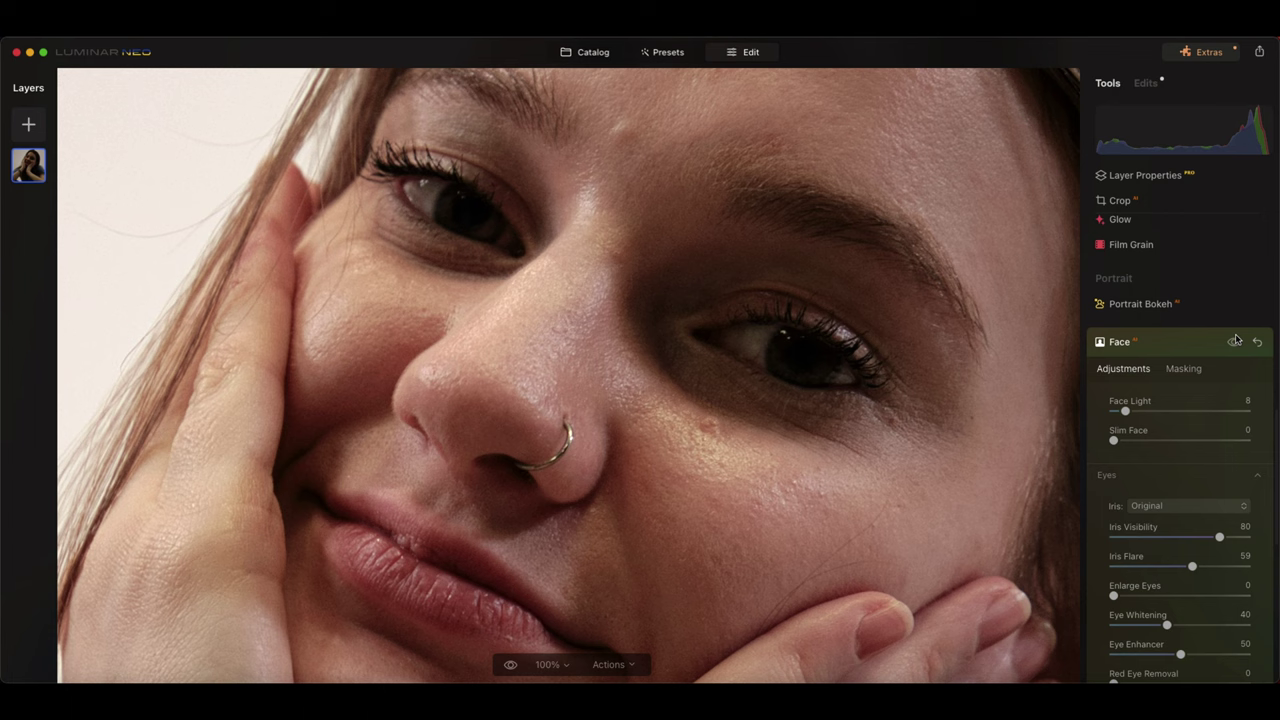
left_click(1235, 341)
left_click(1235, 341)
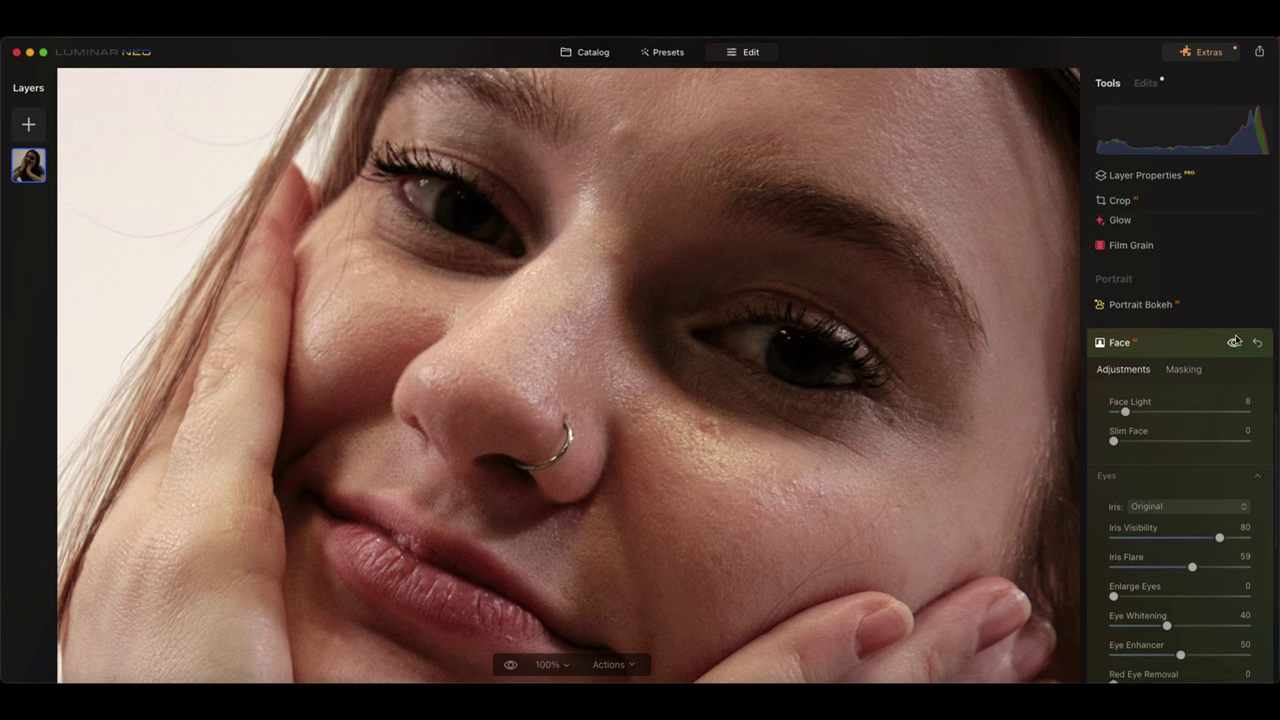
left_click(1235, 340)
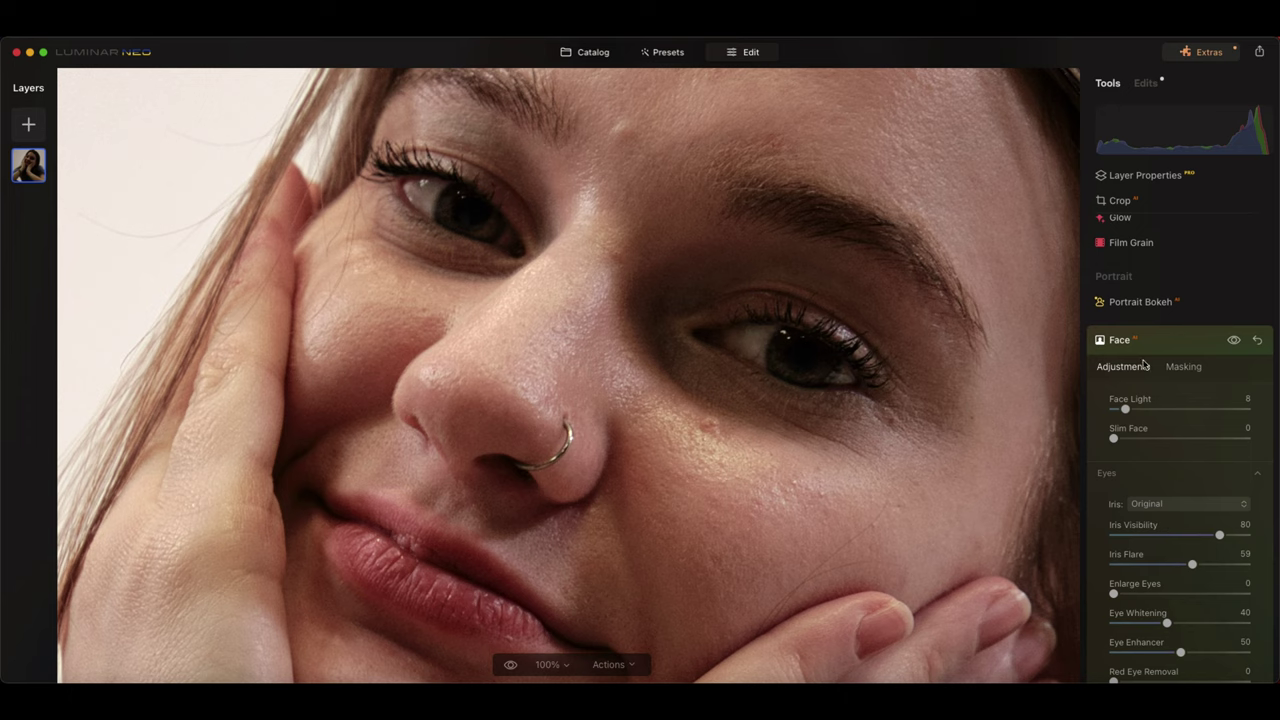
Step: Set the Skin tool's smoothing Amount to 50
left_click(1182, 350)
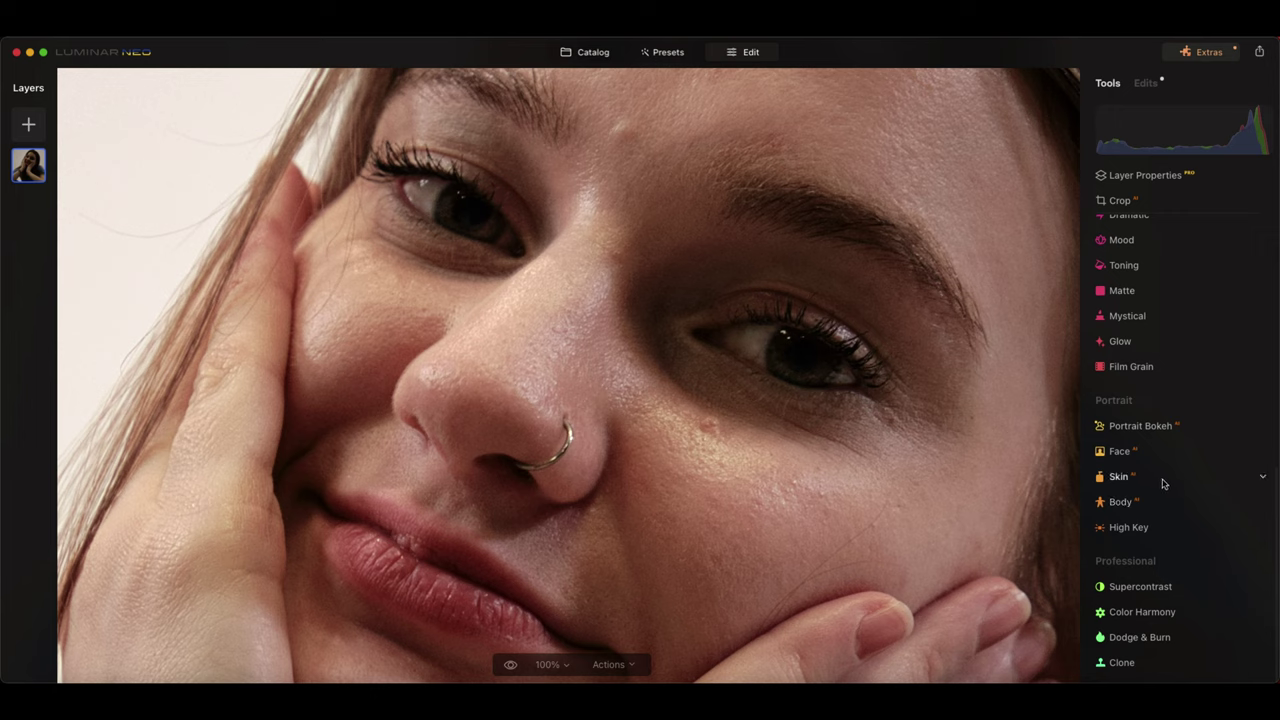
left_click(1130, 480)
scroll(1135, 500, "down", 2)
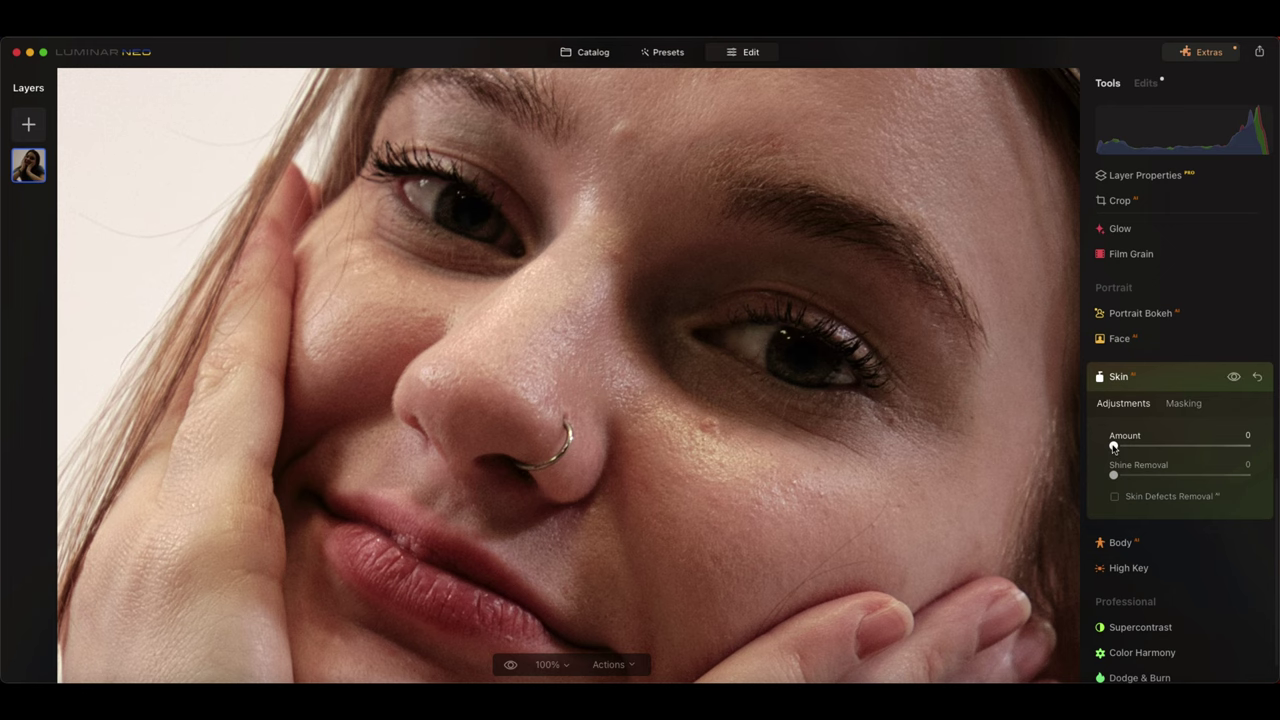
left_click_drag(1113, 447, 1264, 448)
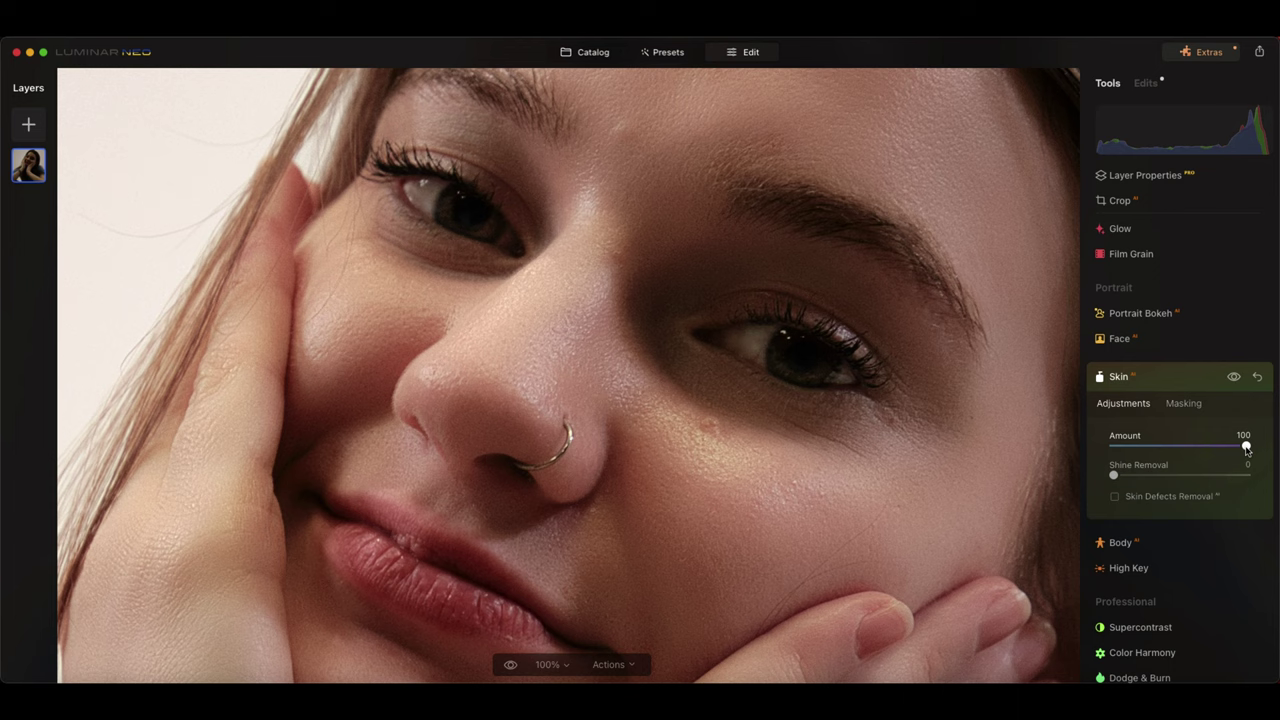
left_click_drag(1245, 447, 1181, 446)
Step: Set Shine Removal to 48 and toggle the Skin tool to compare
left_click_drag(1113, 477, 1183, 480)
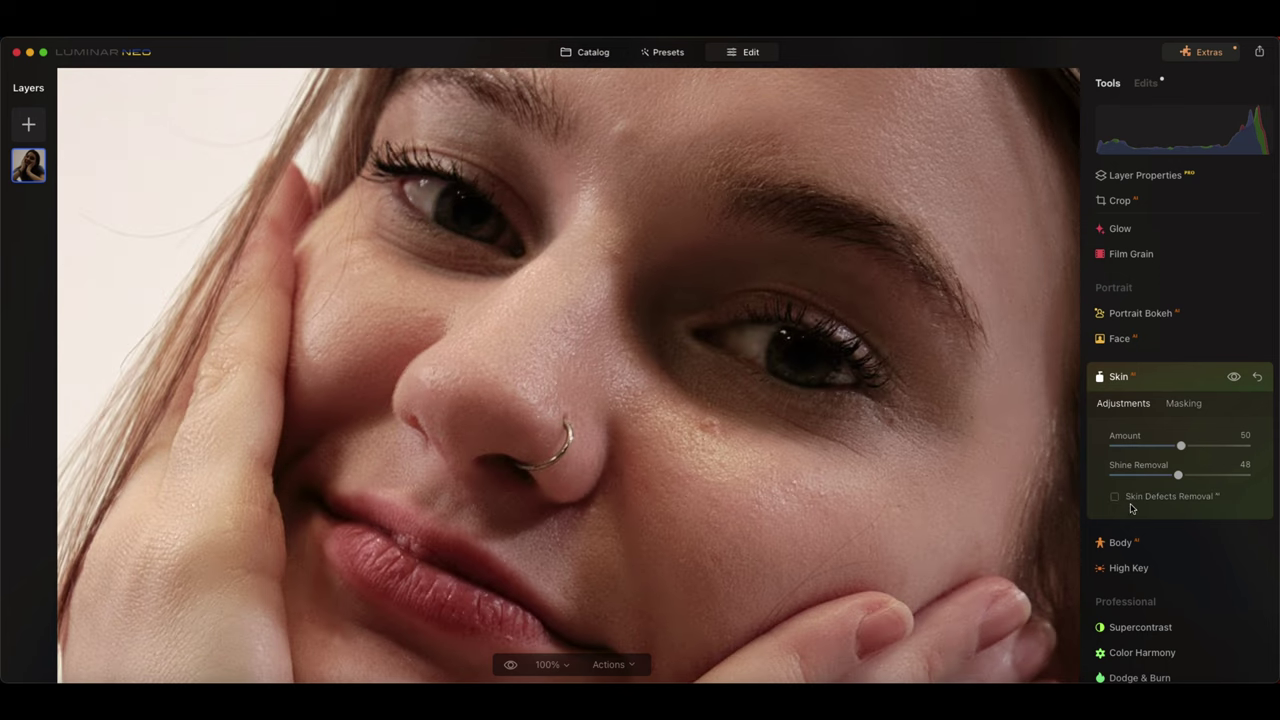
left_click(1235, 379)
left_click(1235, 379)
left_click(1235, 379)
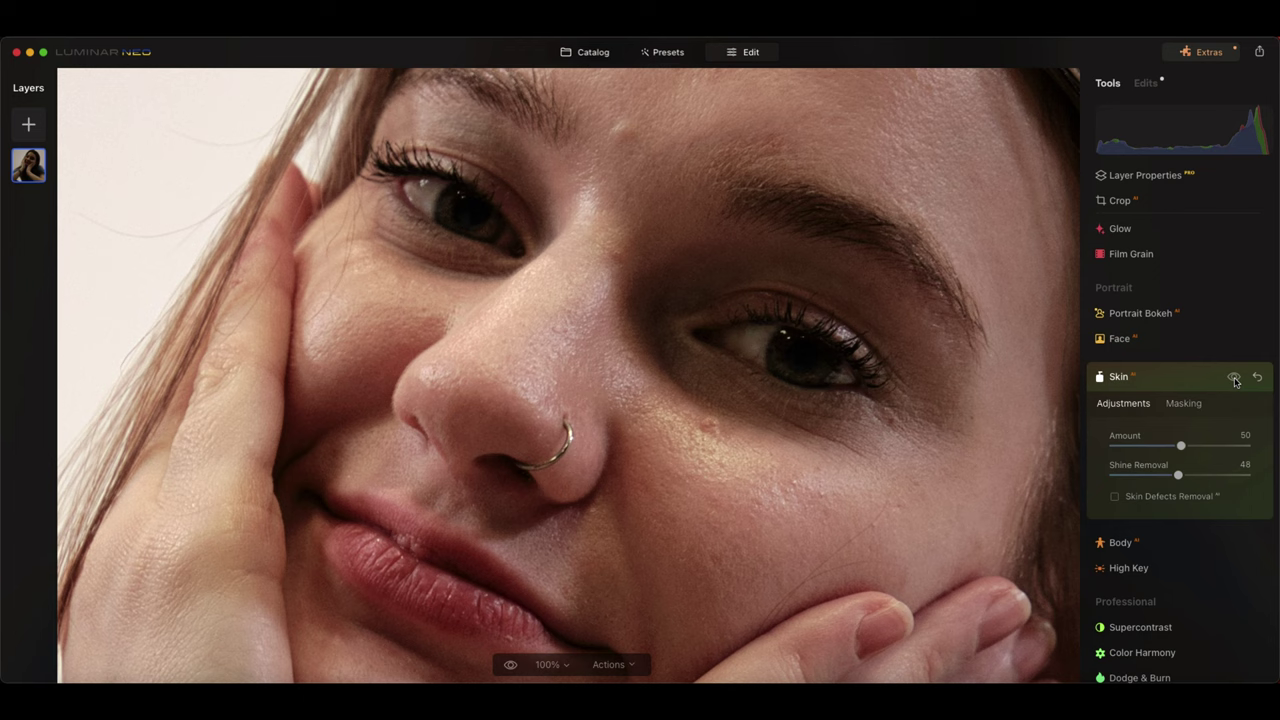
left_click(1235, 379)
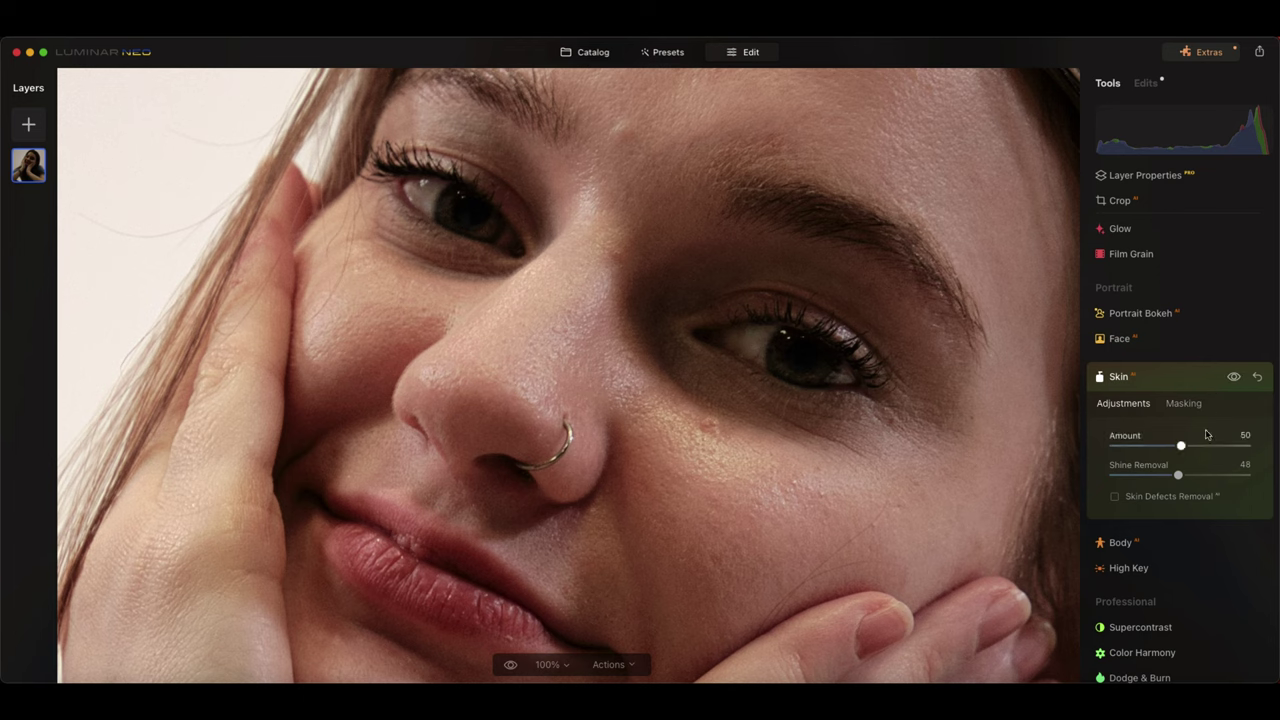
Step: Enable Skin Defects Removal, compare, and zoom out then back to 100%
left_click(1115, 497)
left_click(1235, 378)
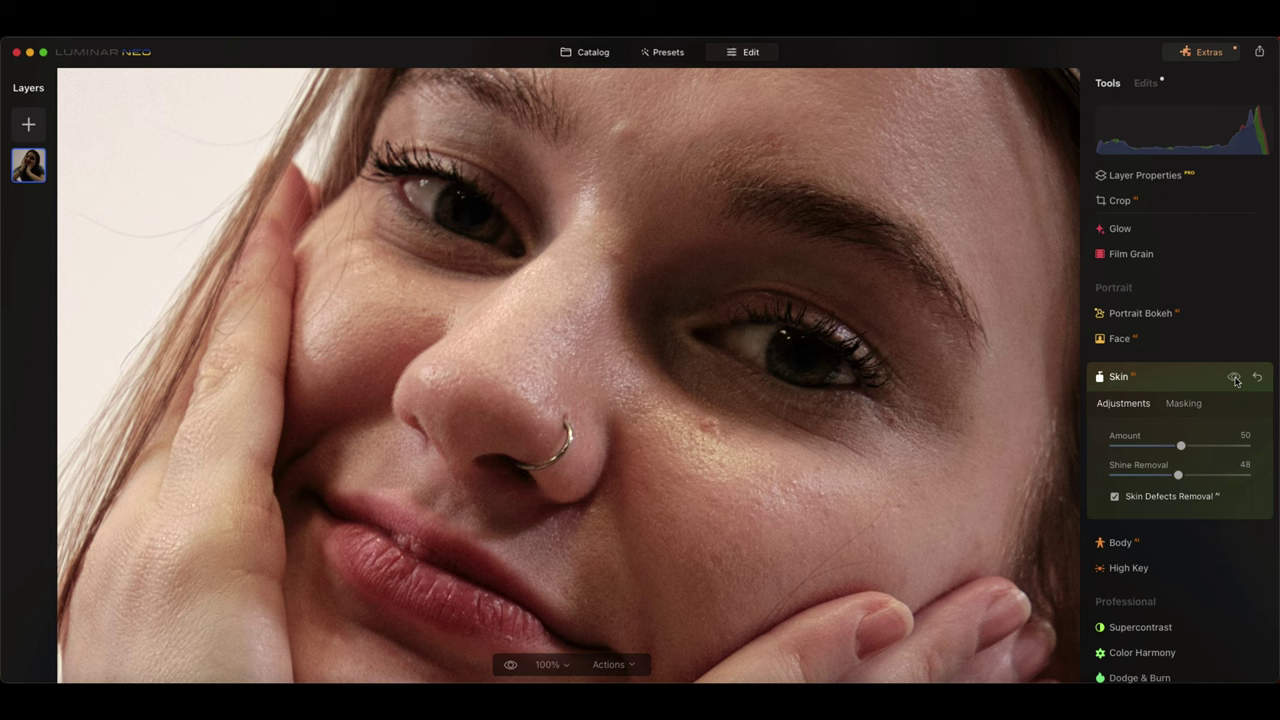
left_click(1235, 378)
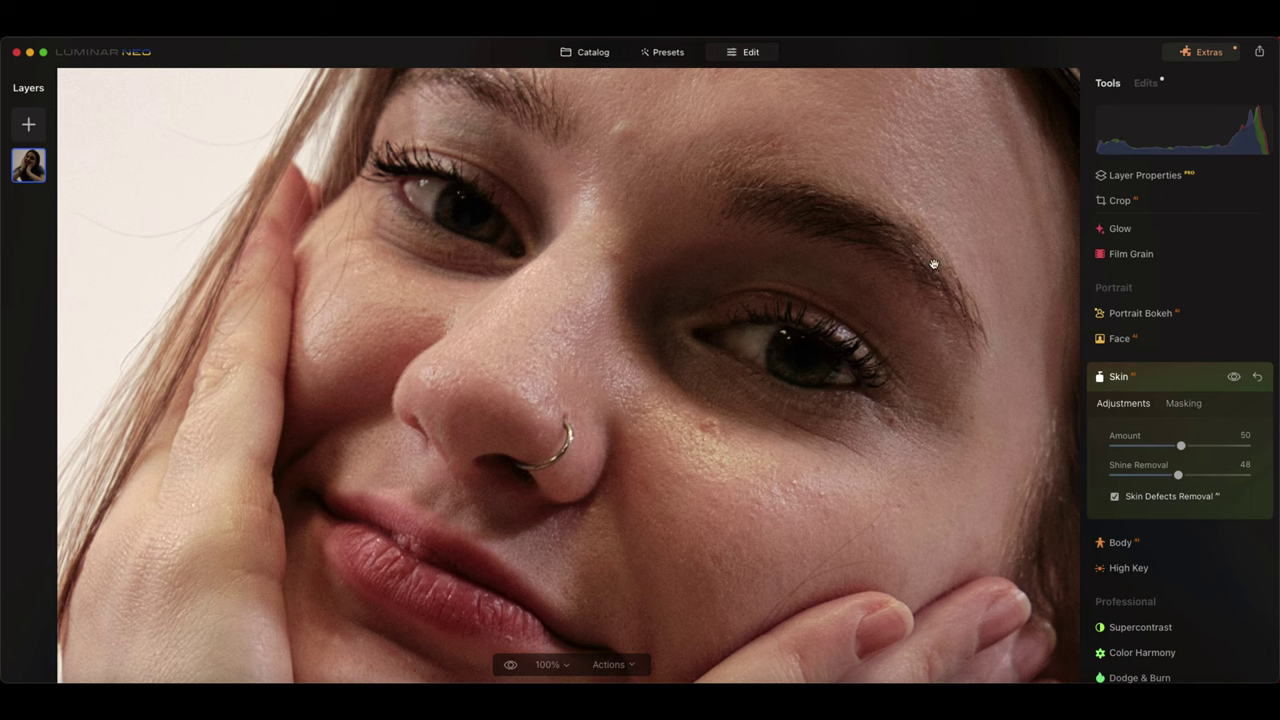
left_click(536, 481)
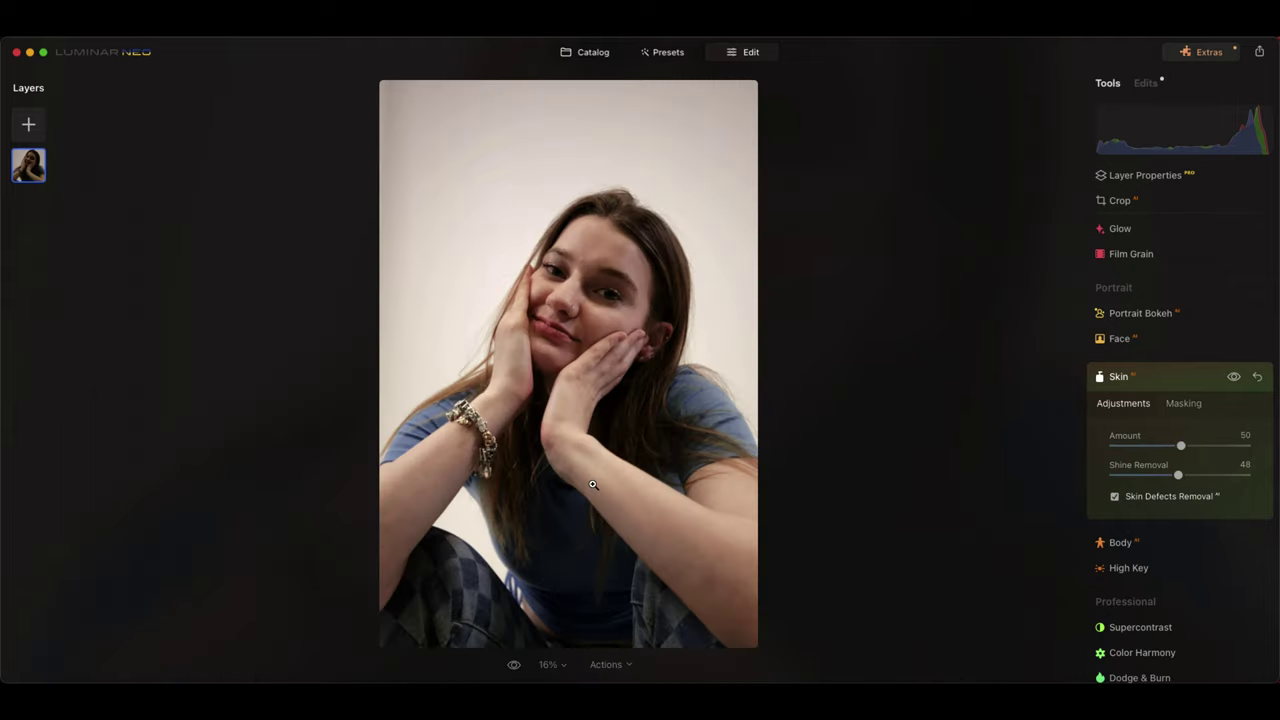
left_click(569, 283)
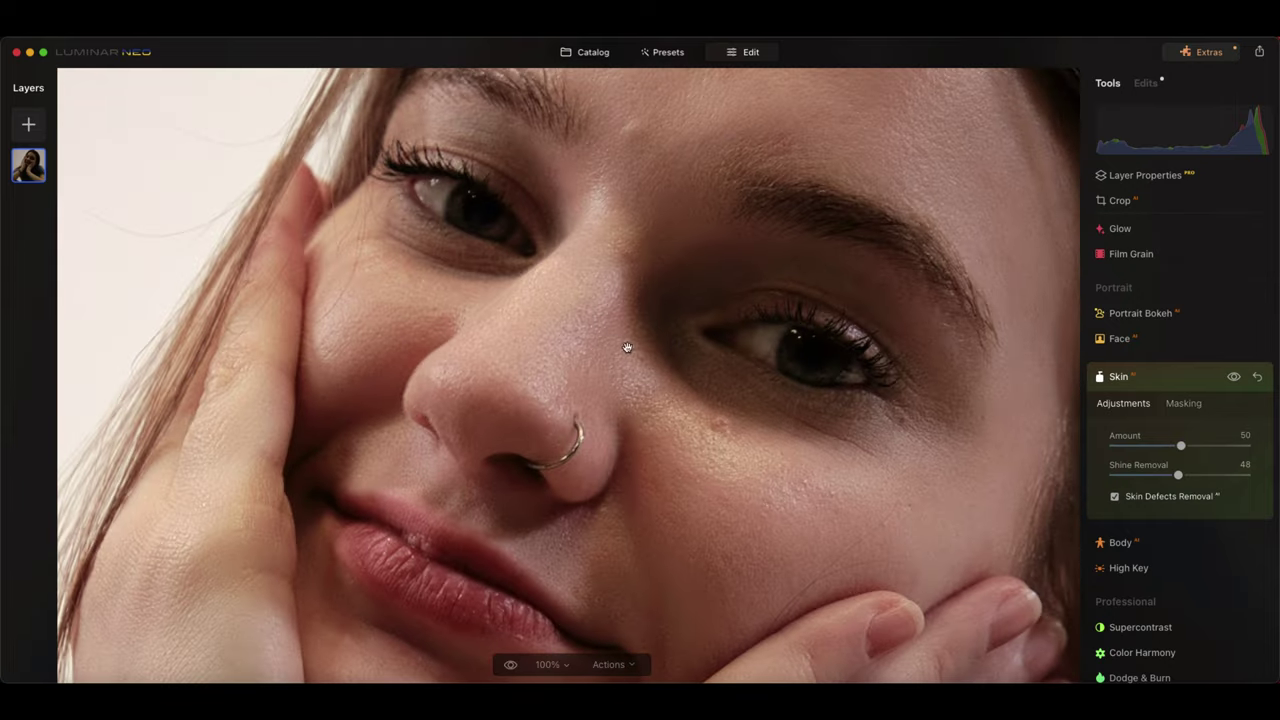
Step: Glance at the Body options, then zoom to fit and scroll Tools to the top
left_click(1153, 543)
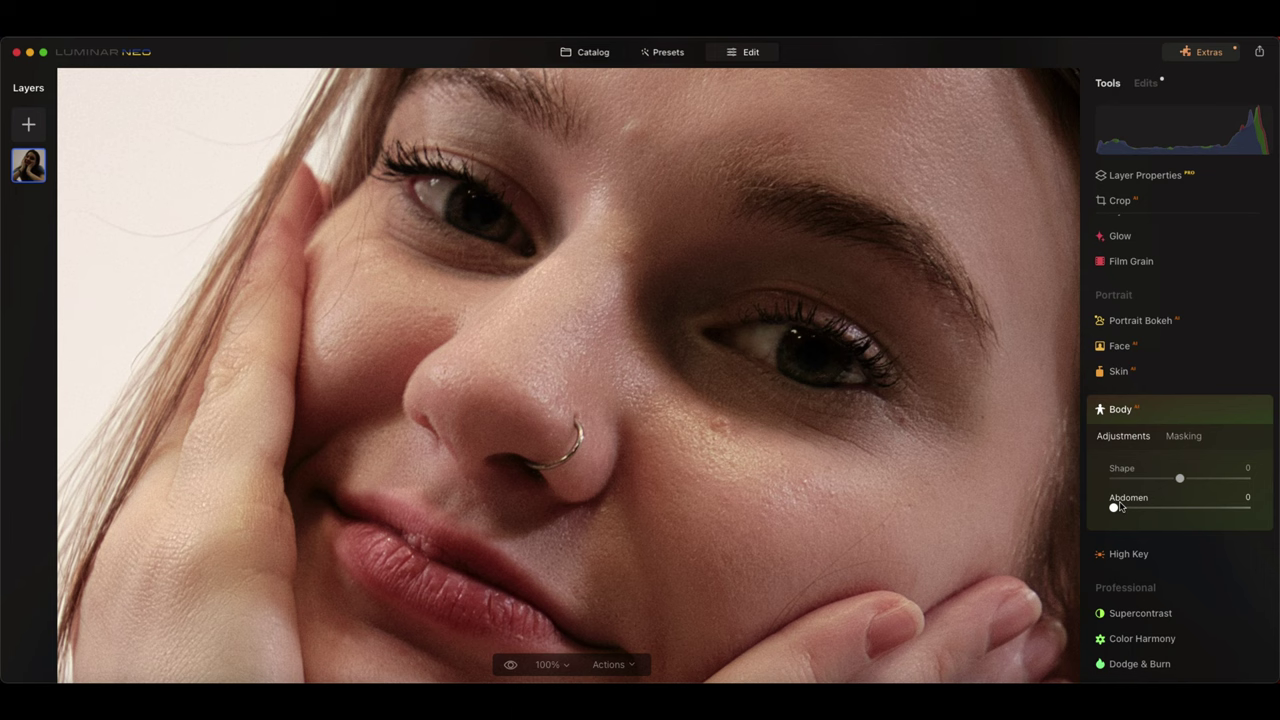
left_click(1133, 416)
scroll(1137, 466, "up", 3)
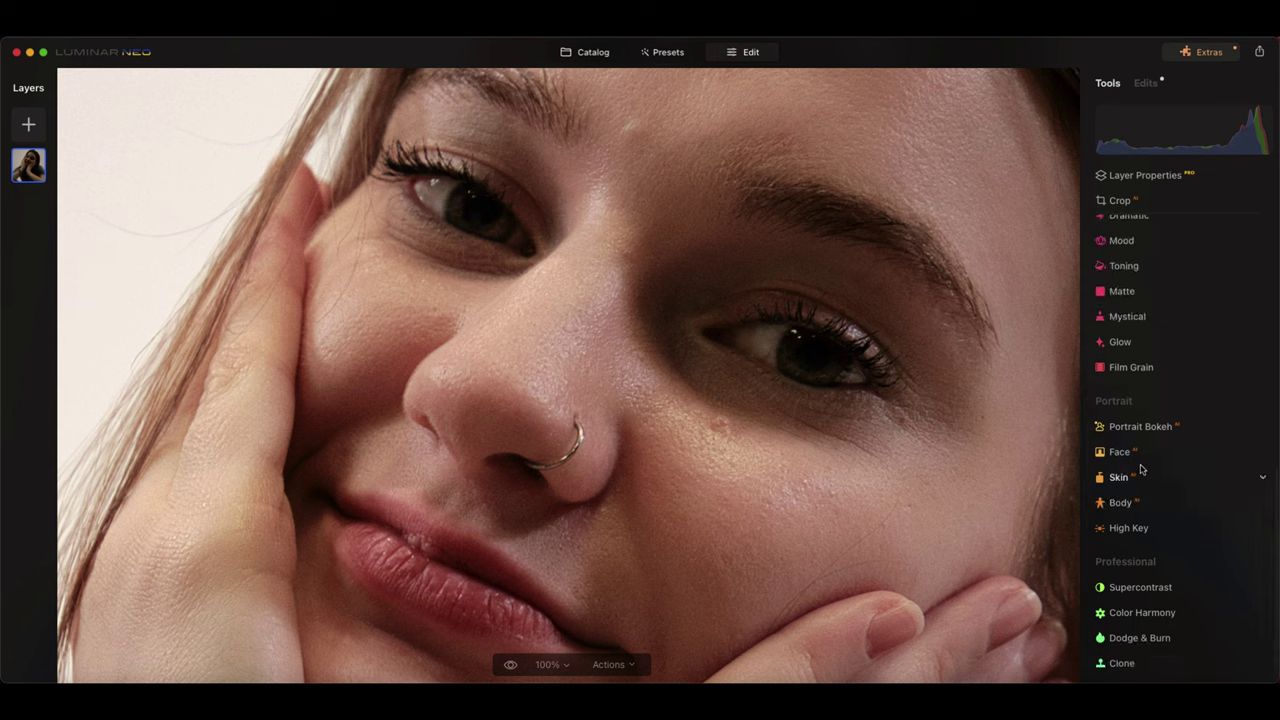
left_click(634, 331)
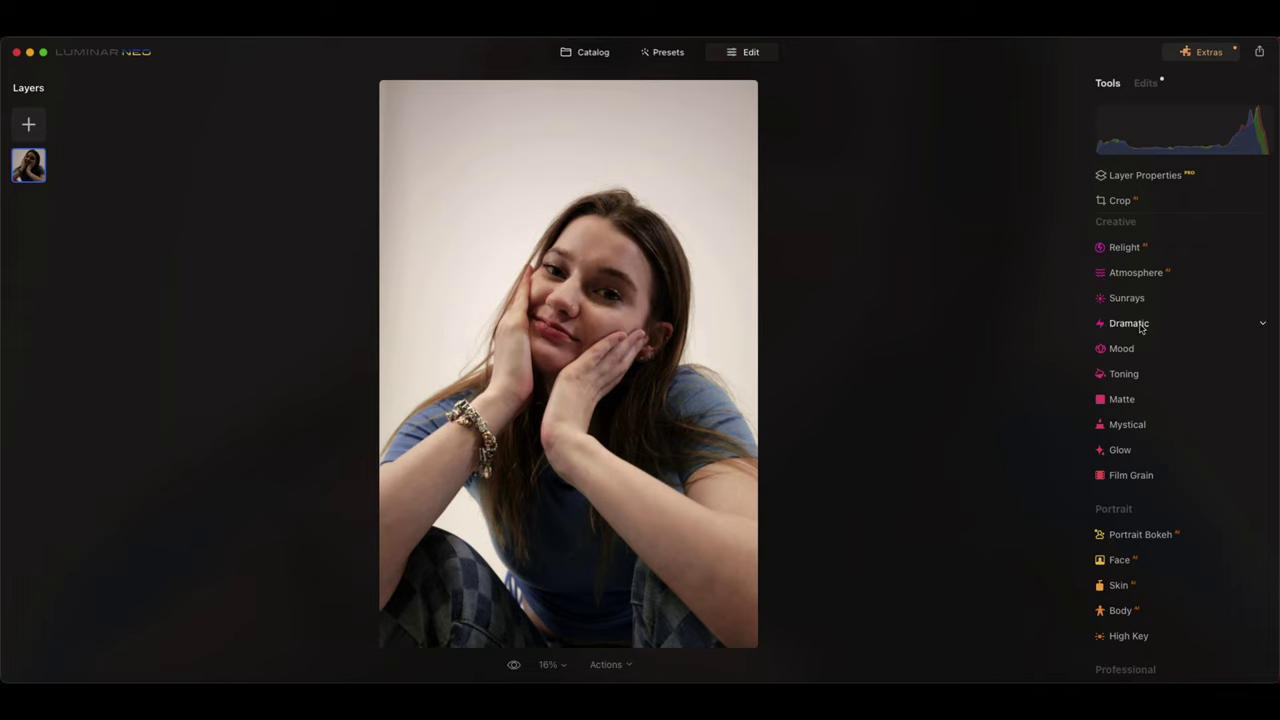
scroll(1140, 325, "up", 5)
scroll(1140, 328, "up", 3)
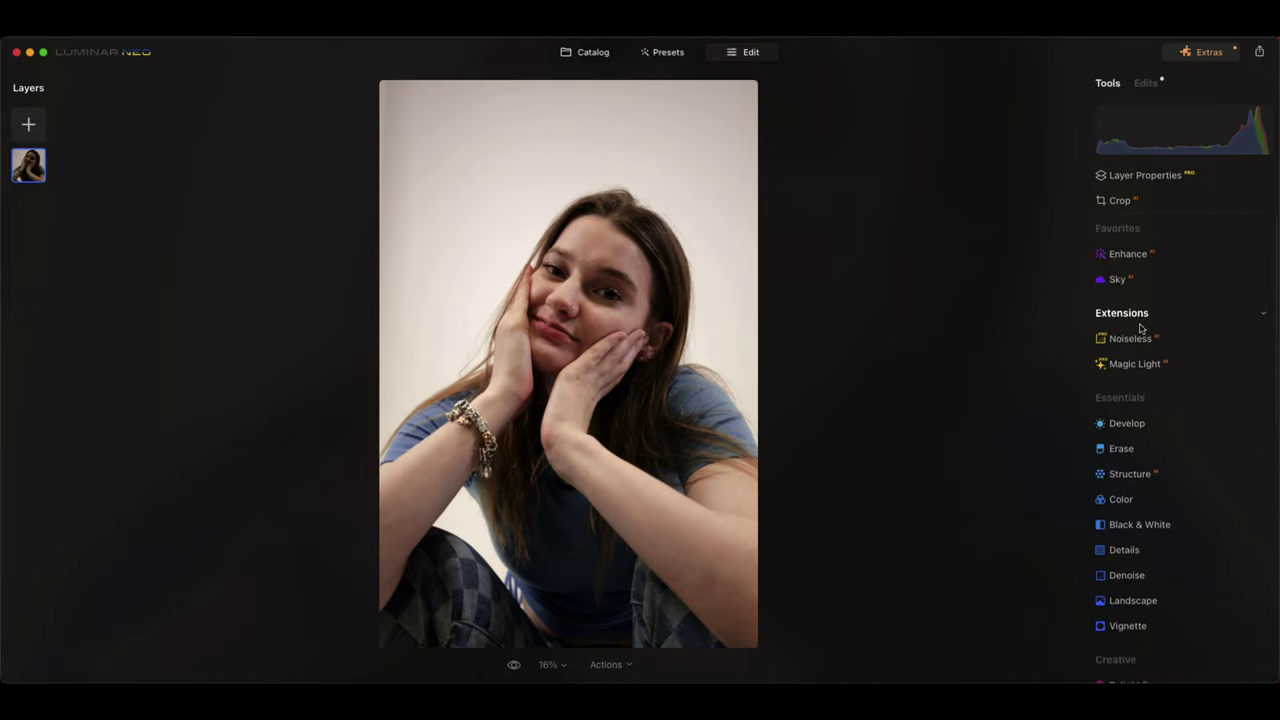
Step: Raise Exposure to 0.93 in a second Develop pass and show its Masking options
left_click(1127, 424)
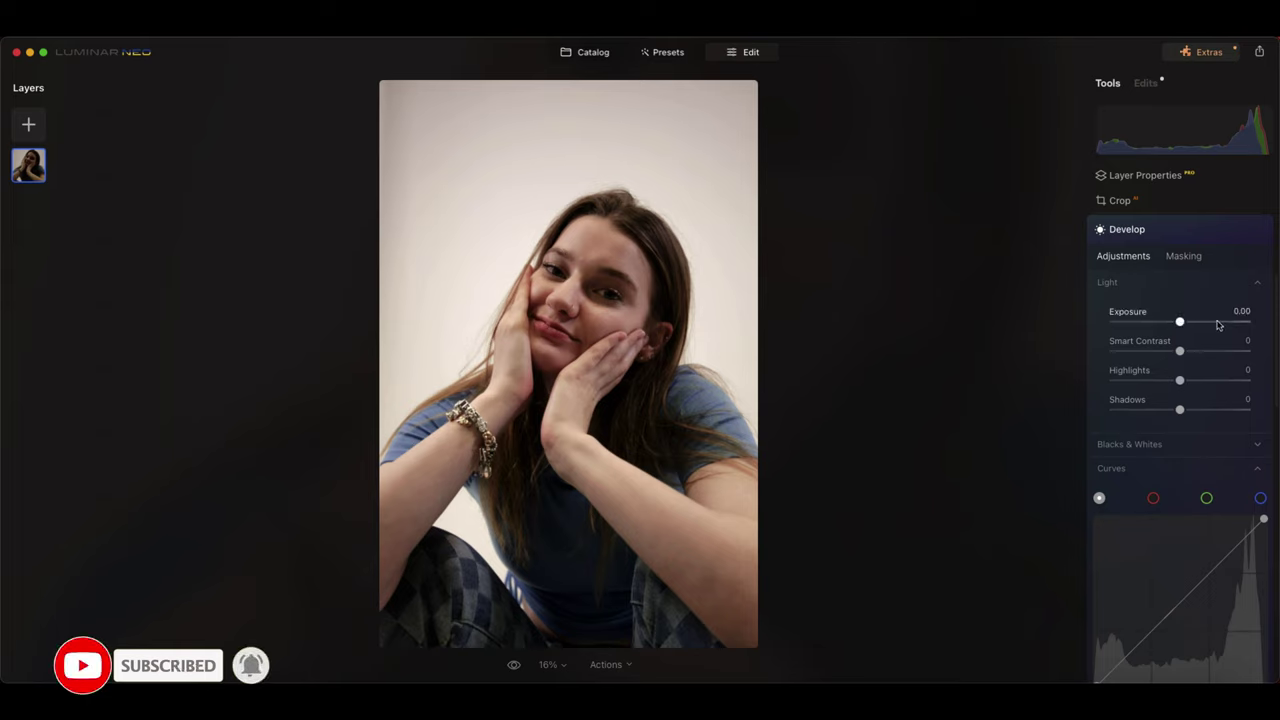
left_click_drag(1180, 323, 1193, 325)
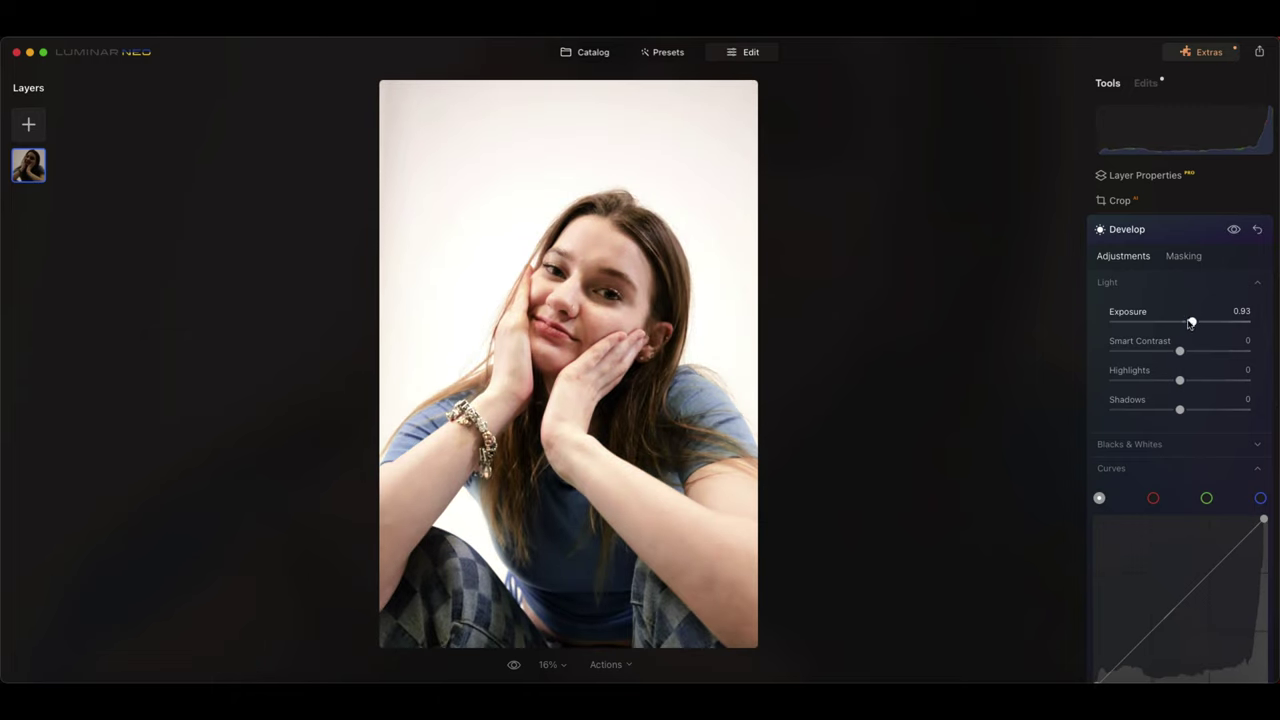
left_click(1182, 256)
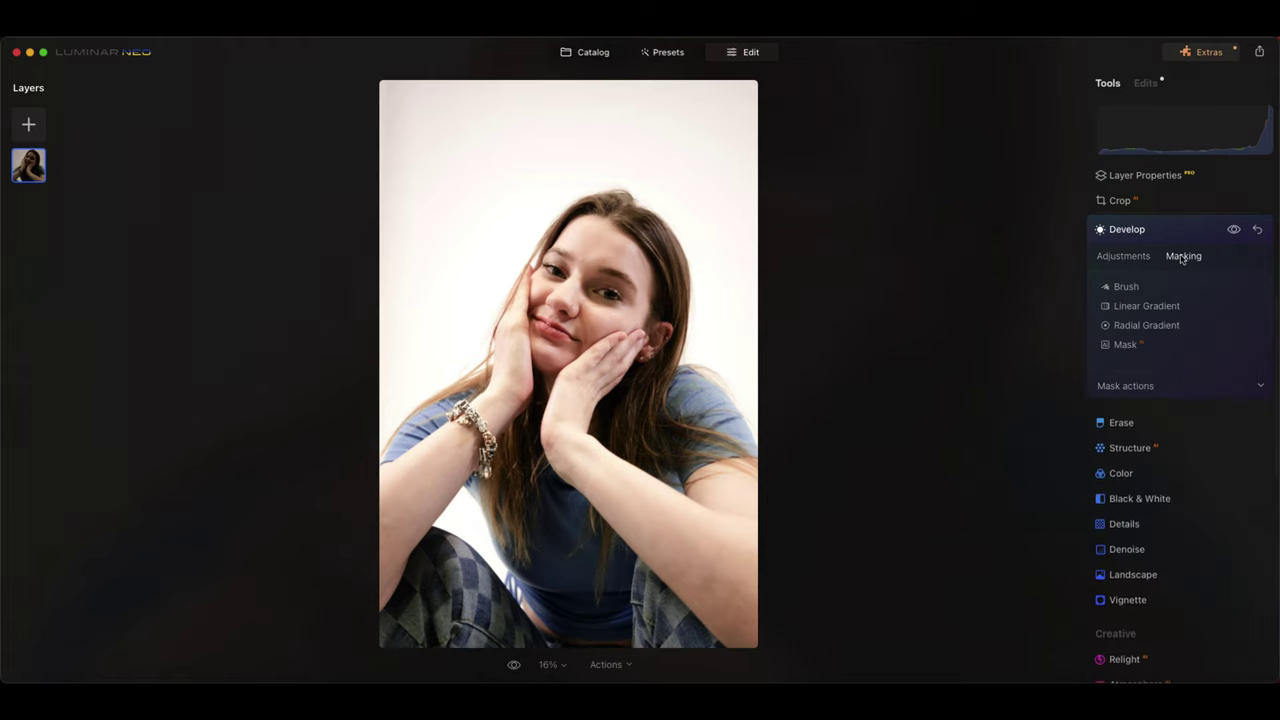
Step: Try an AI mask of the person, then go back to the masking options
left_click(1121, 344)
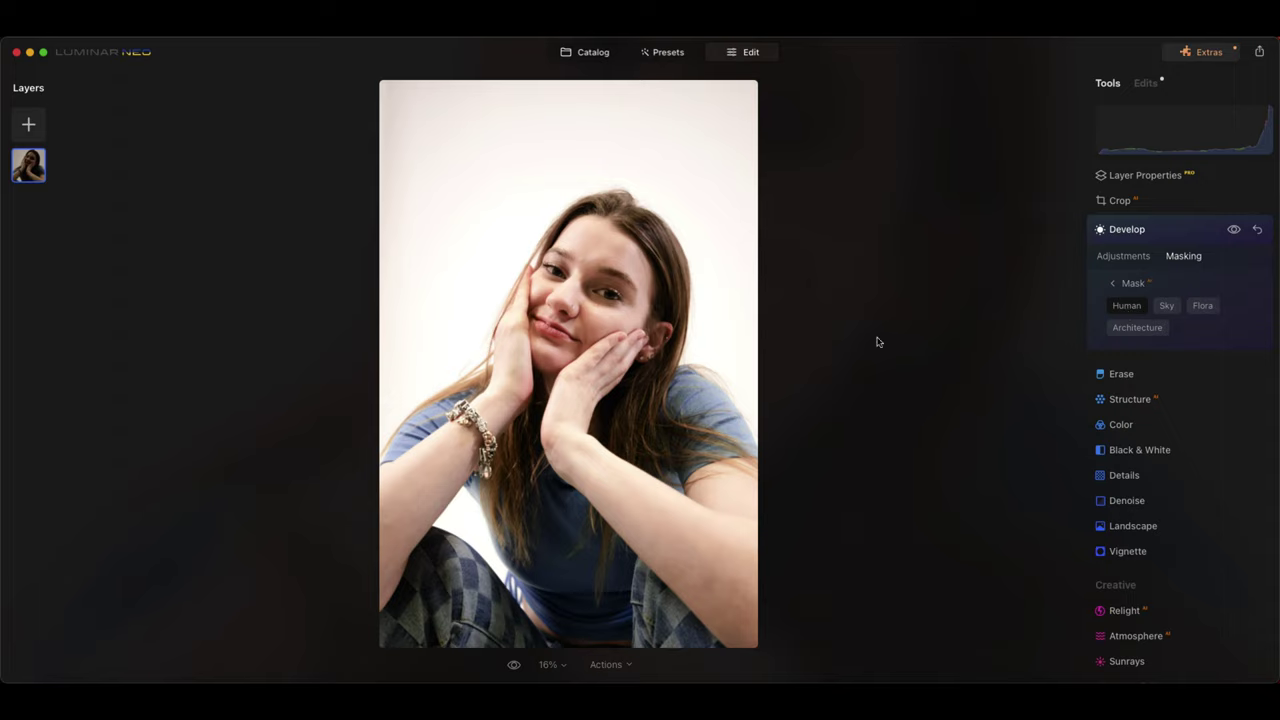
left_click(1127, 308)
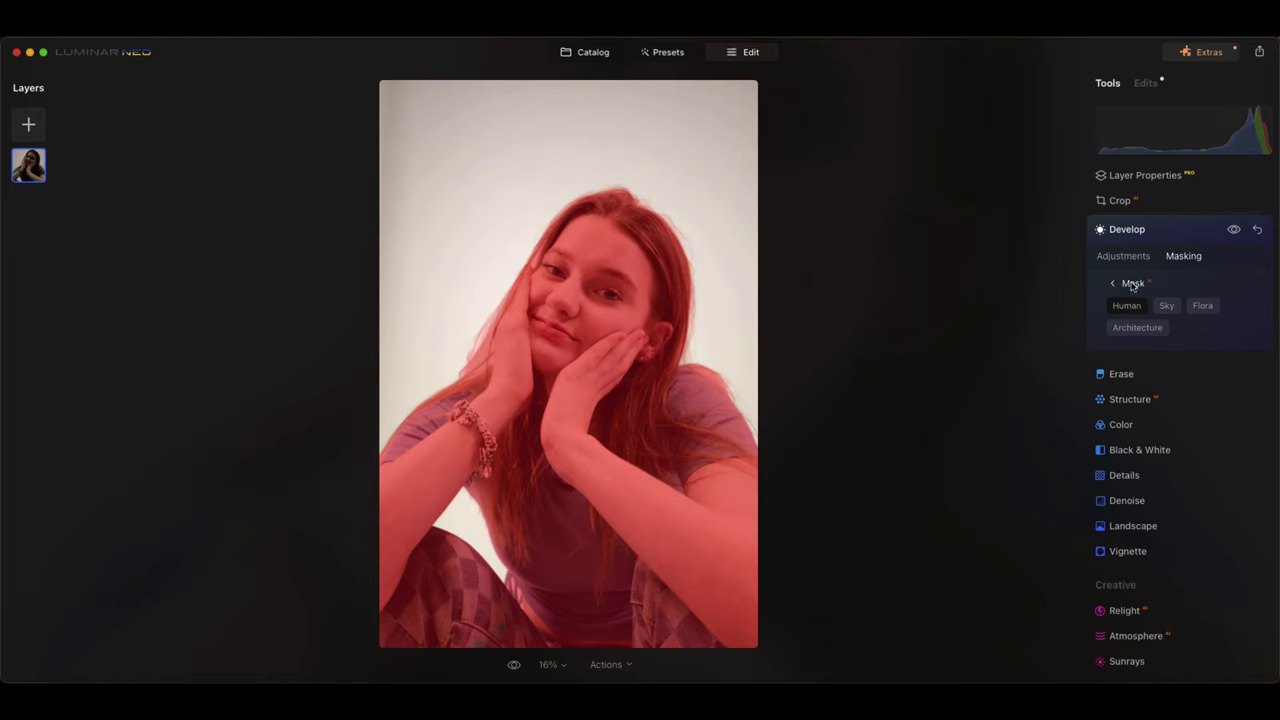
left_click(1132, 284)
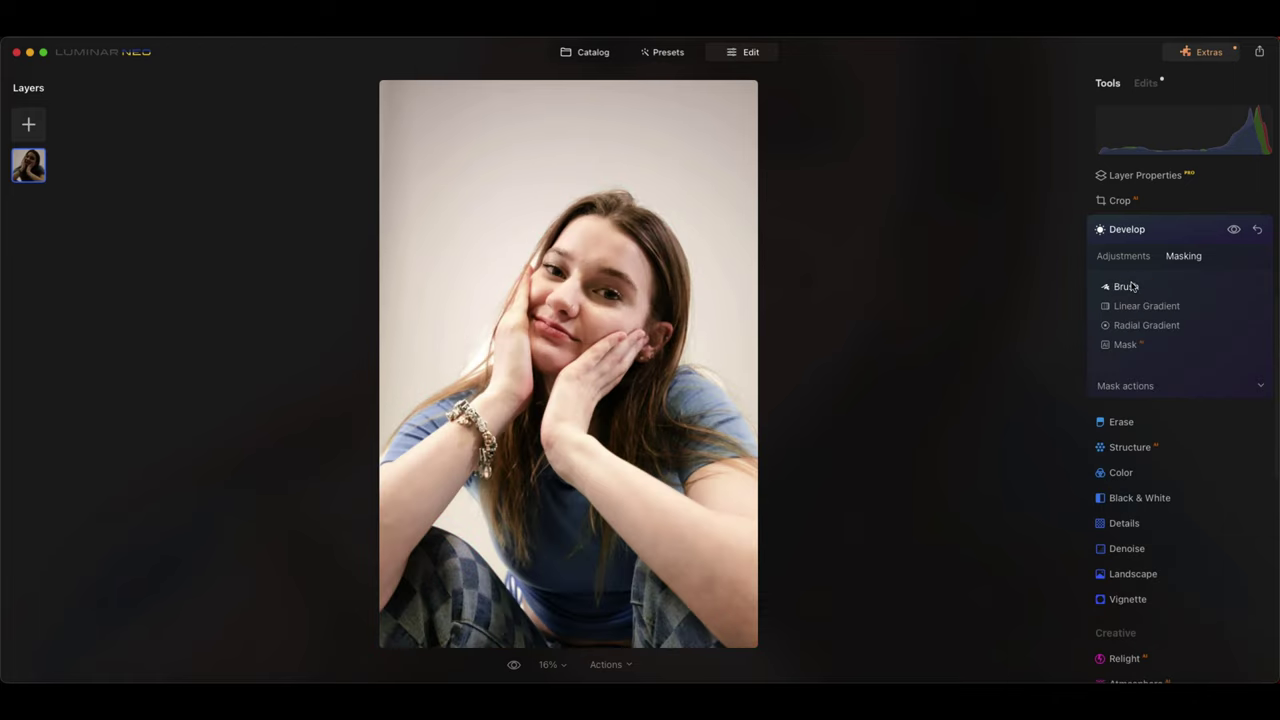
Step: Invert the Develop mask so it whitens the background, comparing it on and off
left_click(1163, 390)
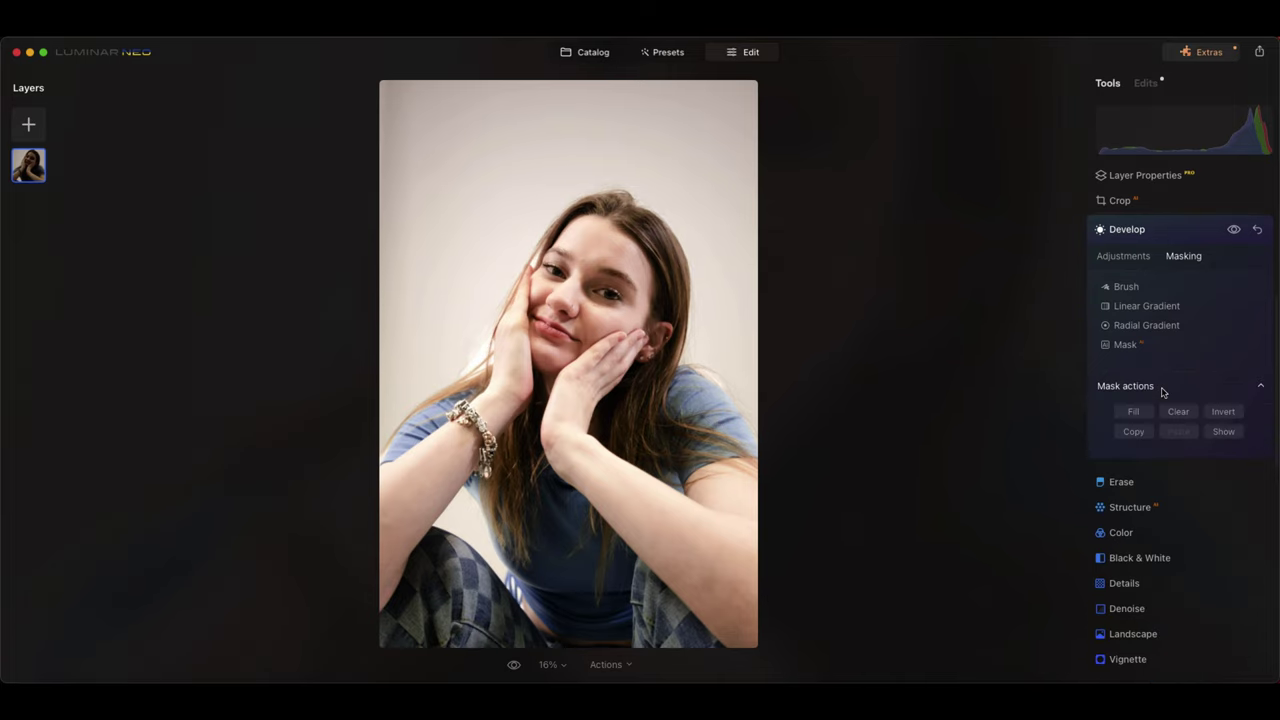
left_click(1223, 412)
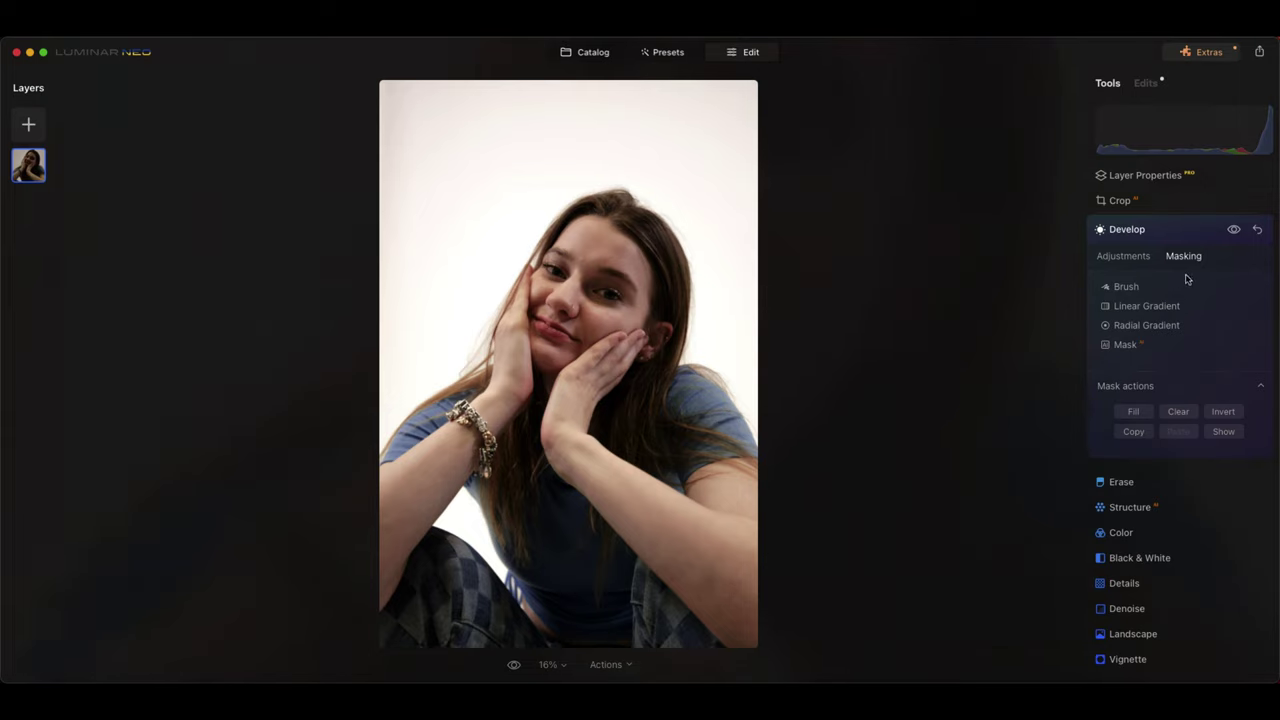
left_click(1233, 231)
left_click(1233, 231)
left_click(1233, 231)
left_click(1233, 231)
left_click(1233, 231)
left_click(1233, 231)
left_click(1150, 232)
Step: Set the masked background Develop Exposure to 0.36
scroll(1160, 262, "up", 3)
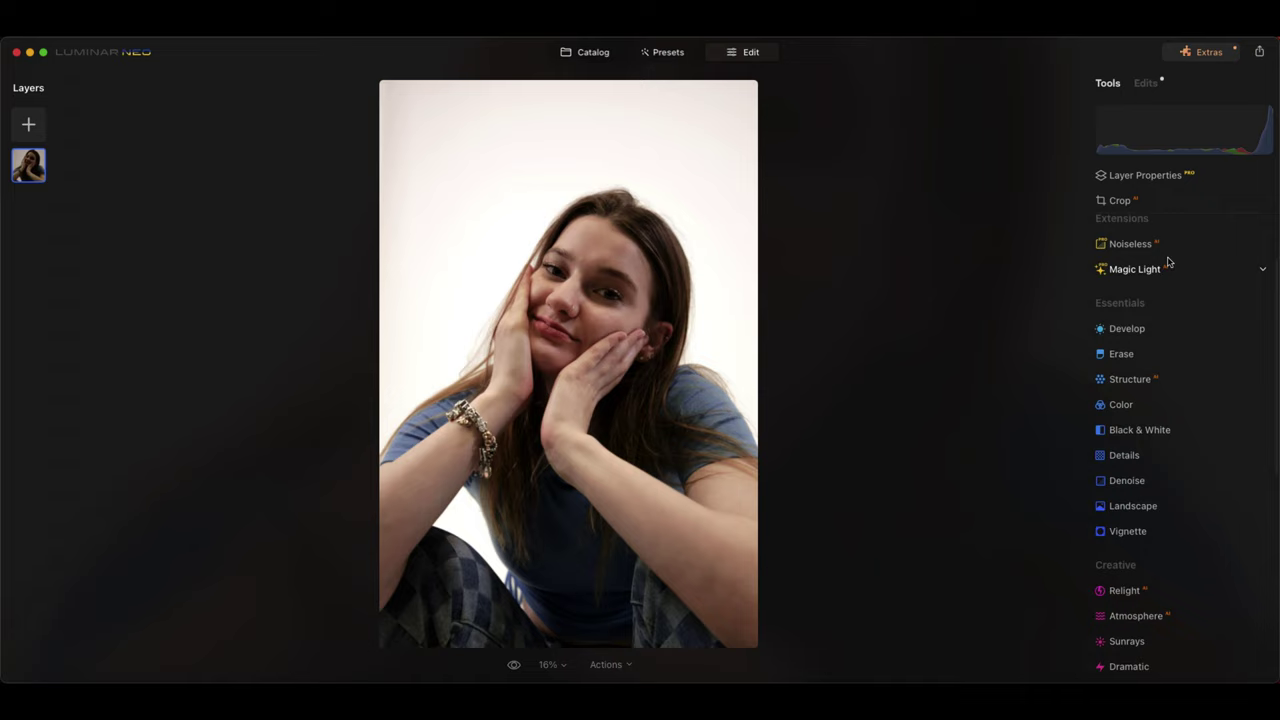
left_click(1157, 333)
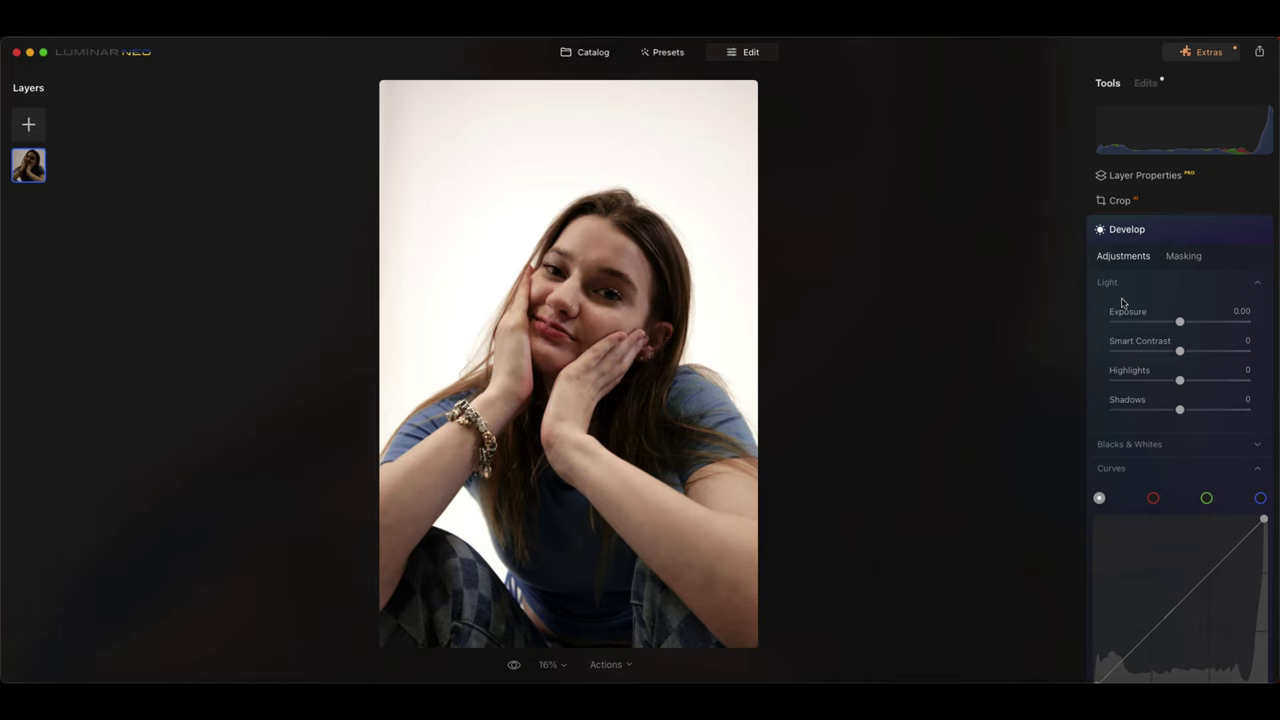
left_click(1183, 324)
left_click_drag(1183, 324, 1187, 324)
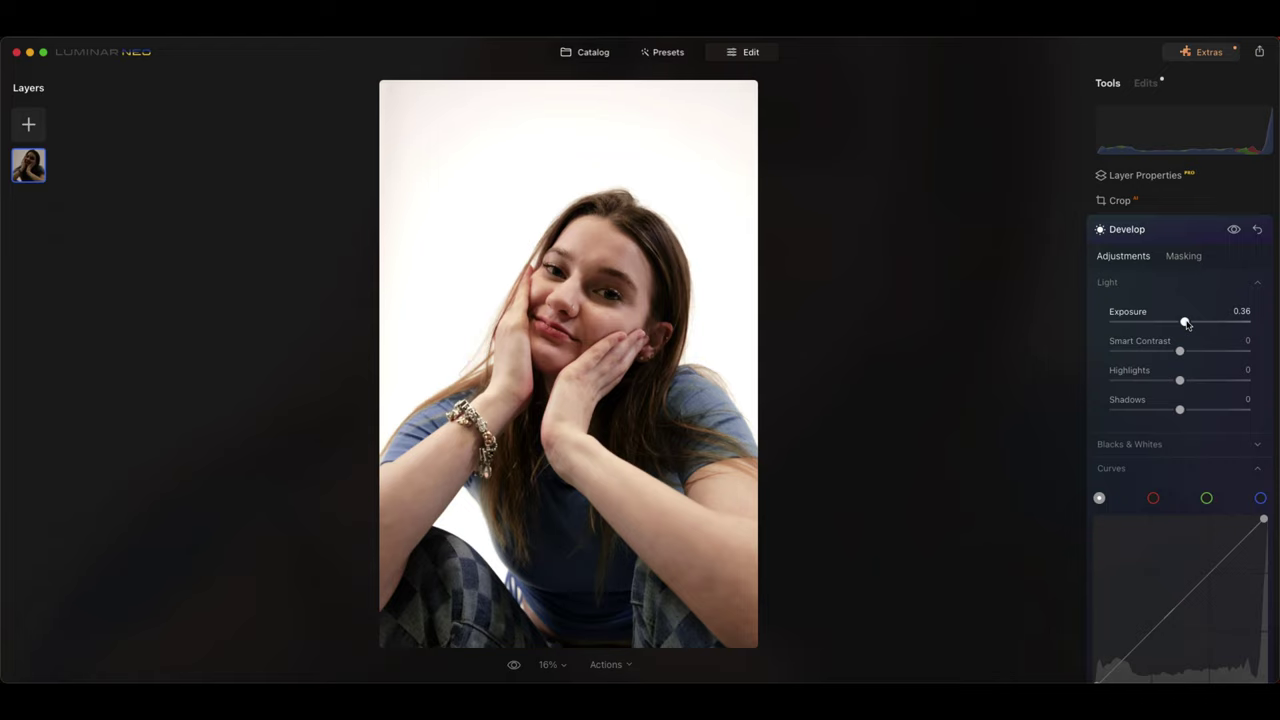
Step: Compare the exposure edit on and off and check the histogram's highlight clipping warning
left_click(1234, 230)
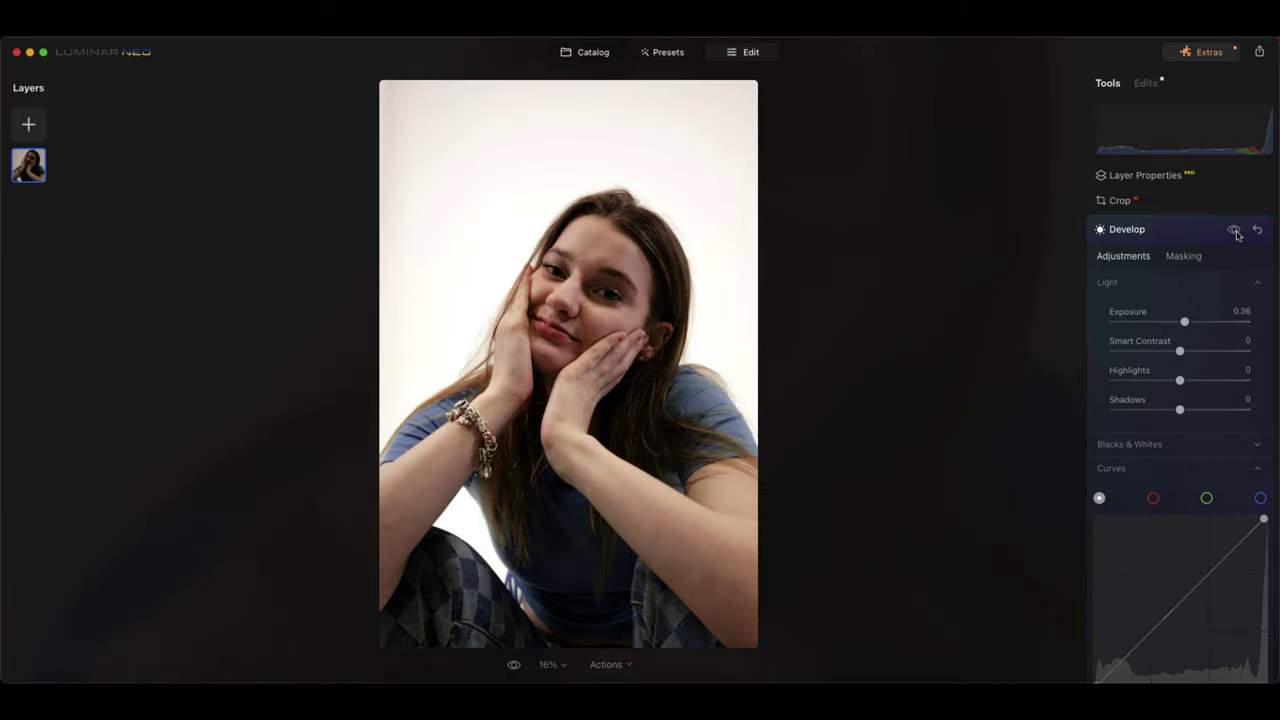
left_click(1235, 231)
left_click(1234, 230)
left_click(1234, 230)
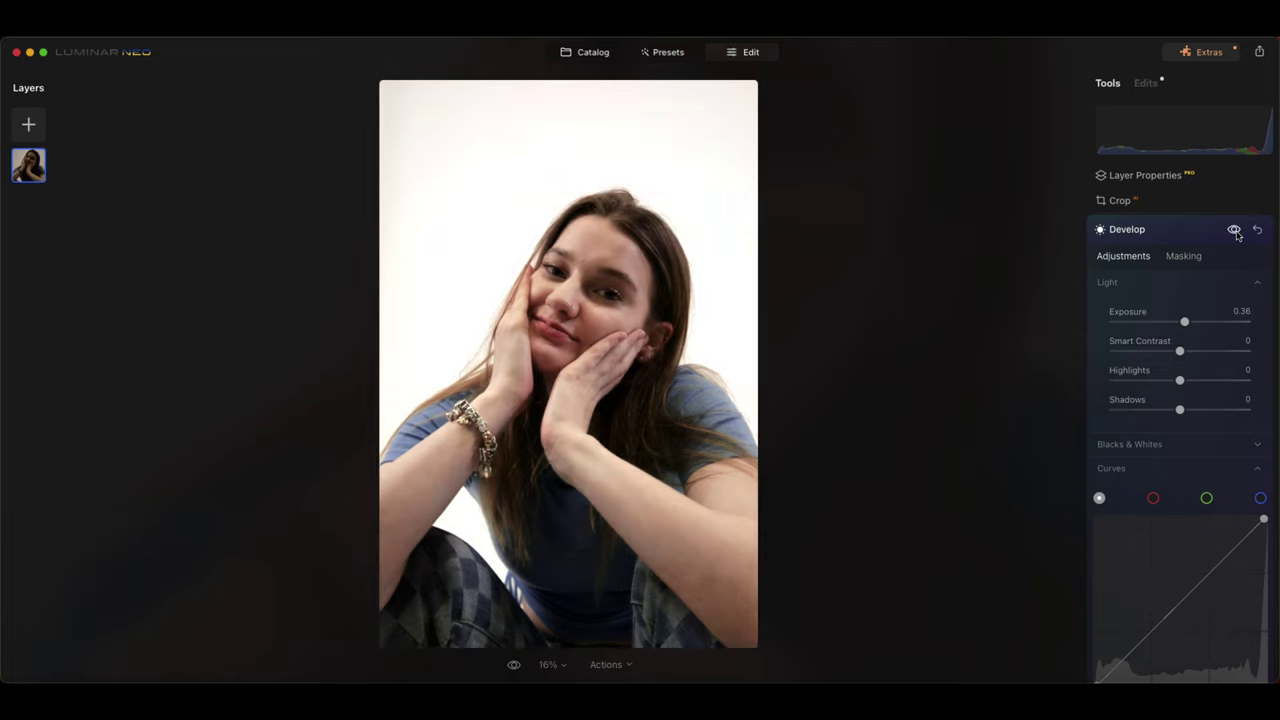
left_click(1234, 230)
left_click(1234, 230)
left_click(1233, 231)
left_click(1233, 231)
left_click(1264, 112)
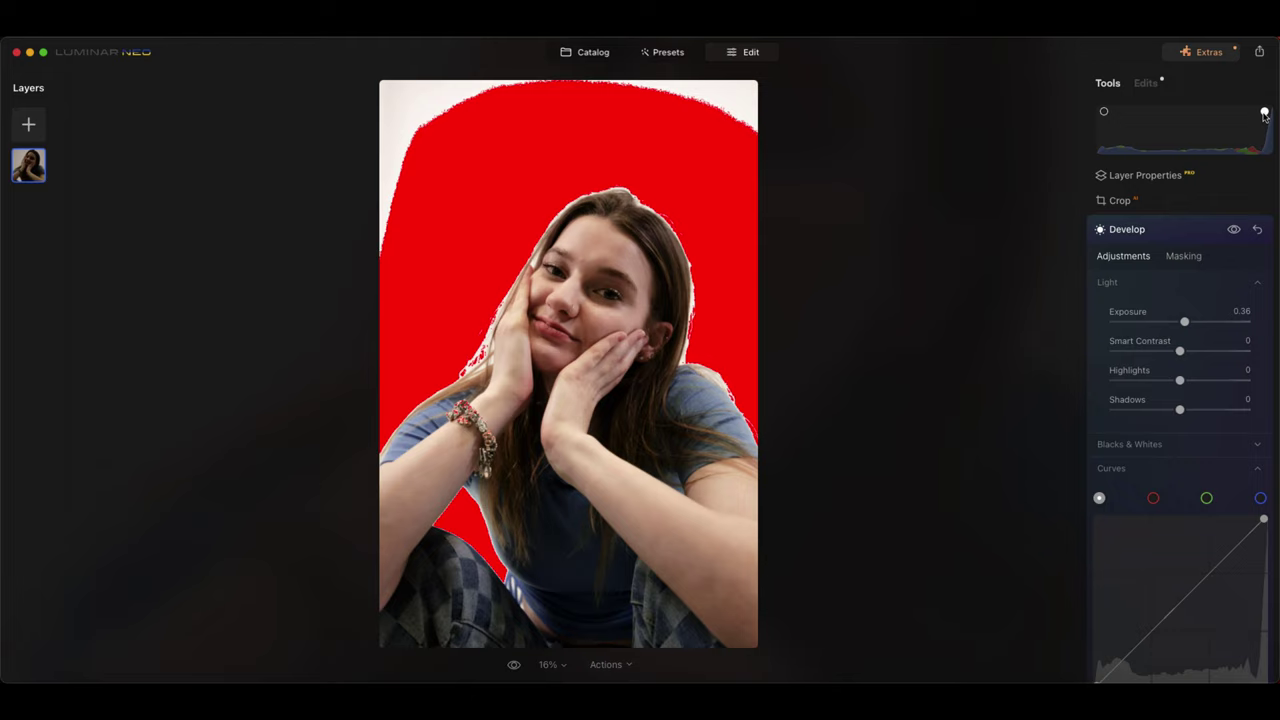
left_click(1264, 113)
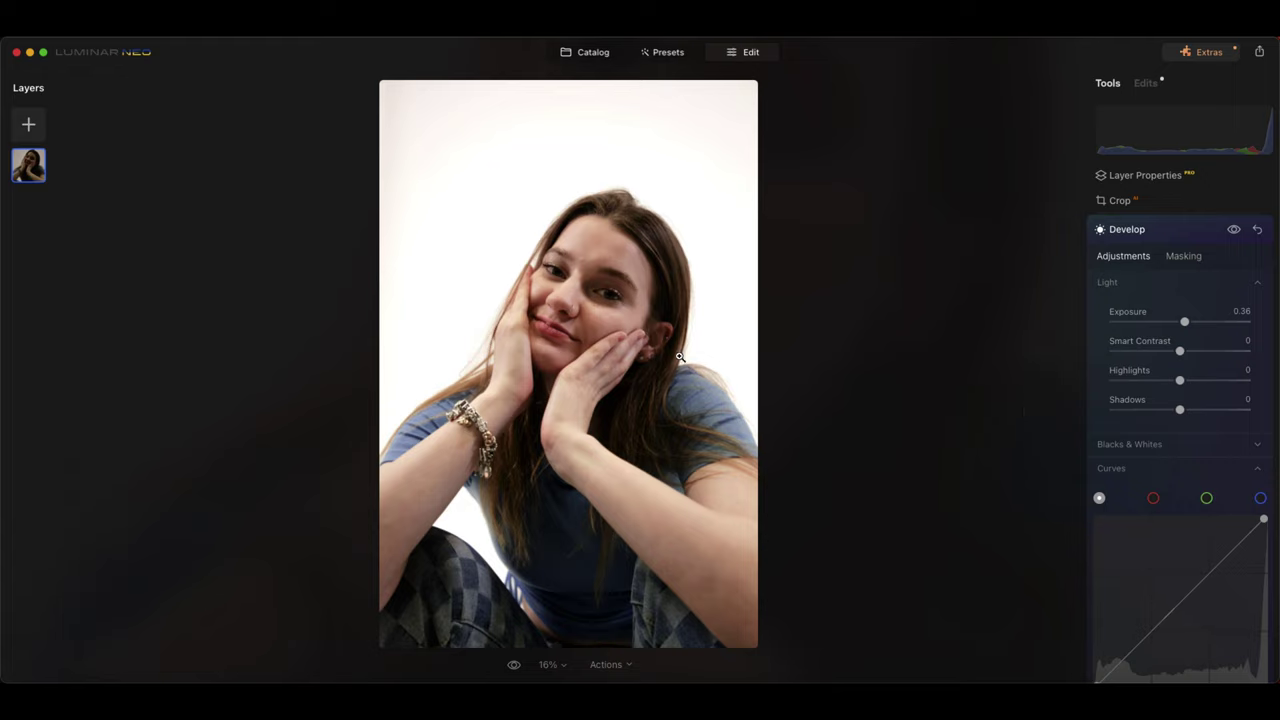
Step: Compare the Develop edits on and off, collapse Develop, and zoom to 100% on the face
left_click(1234, 230)
left_click(1234, 230)
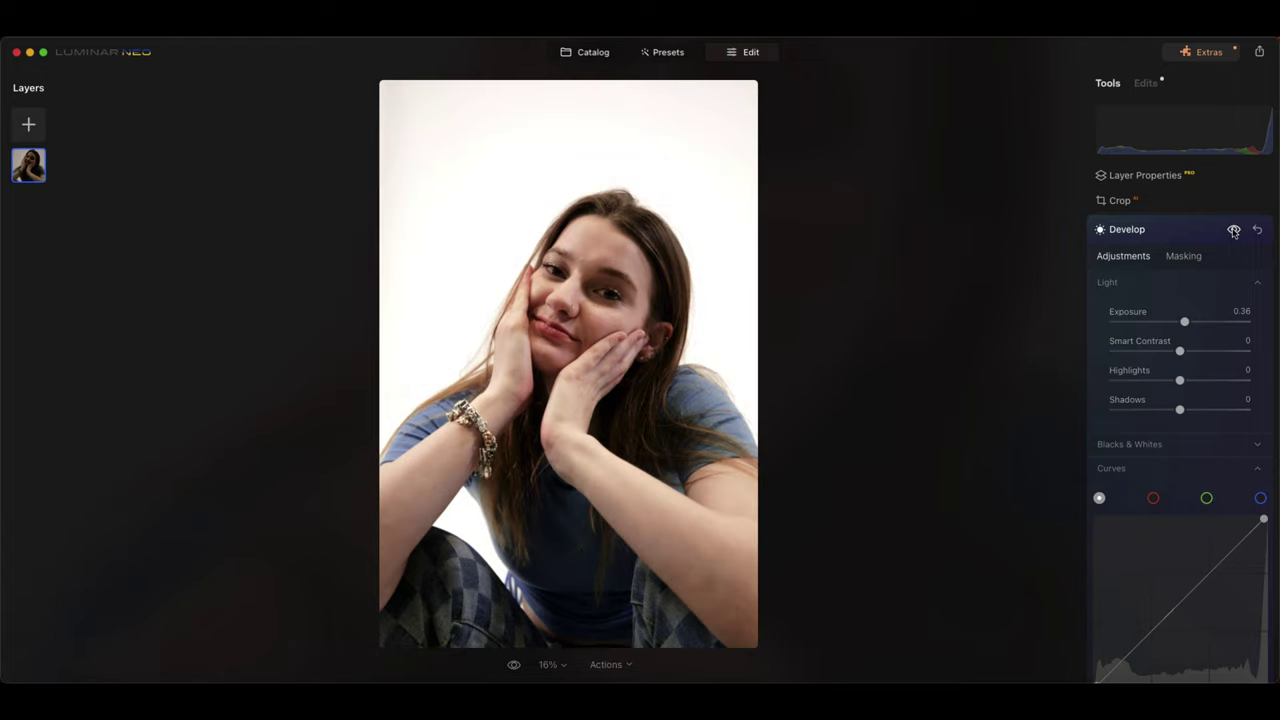
left_click(1154, 233)
scroll(1157, 362, "down", 5)
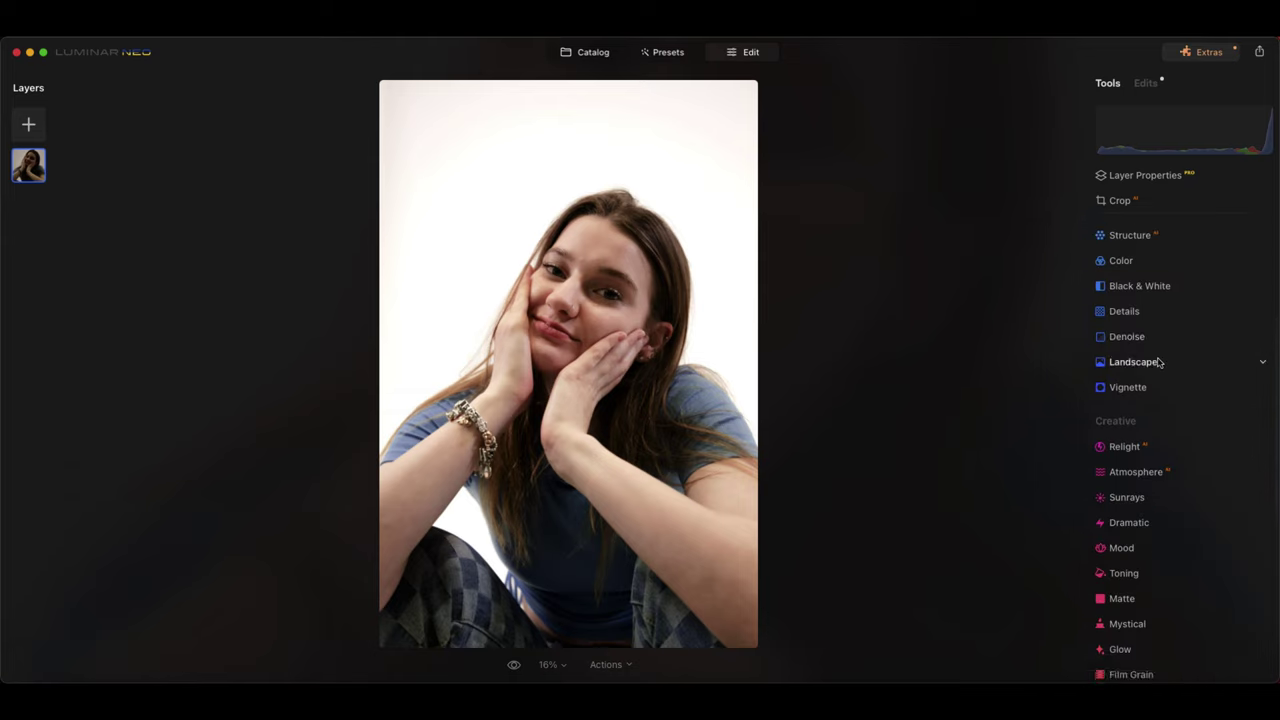
left_click(579, 282)
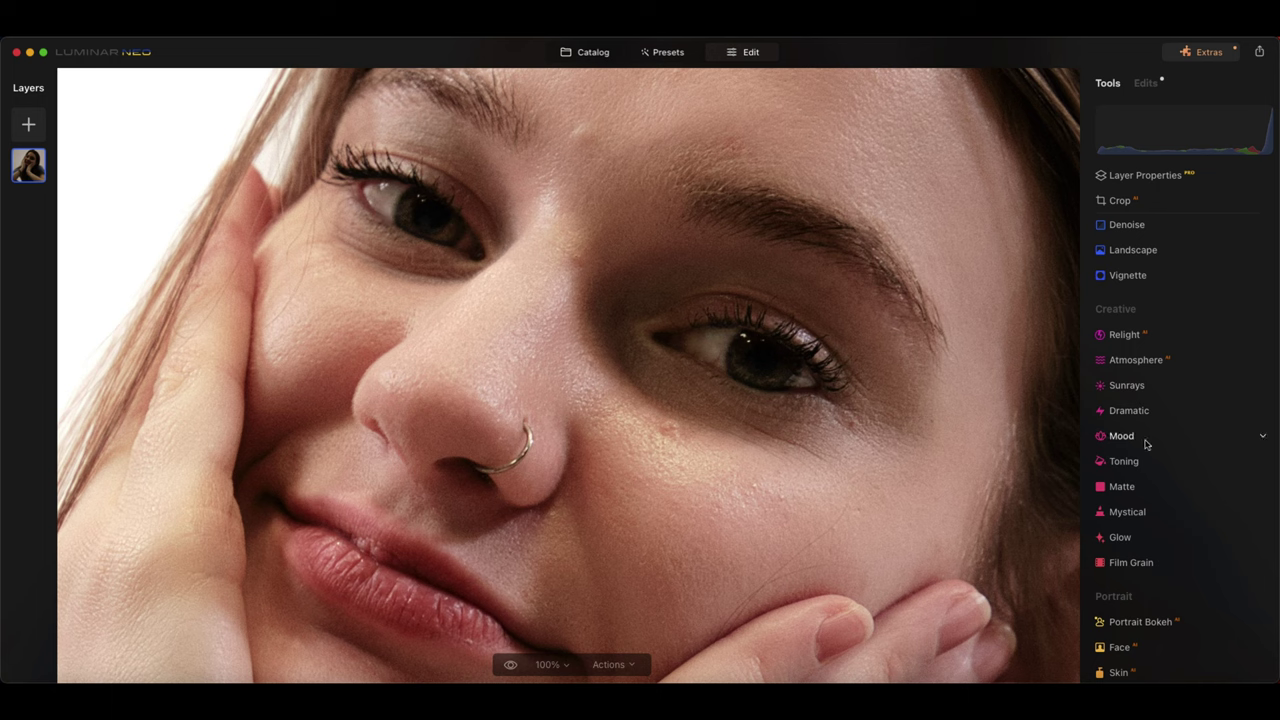
scroll(1146, 440, "down", 4)
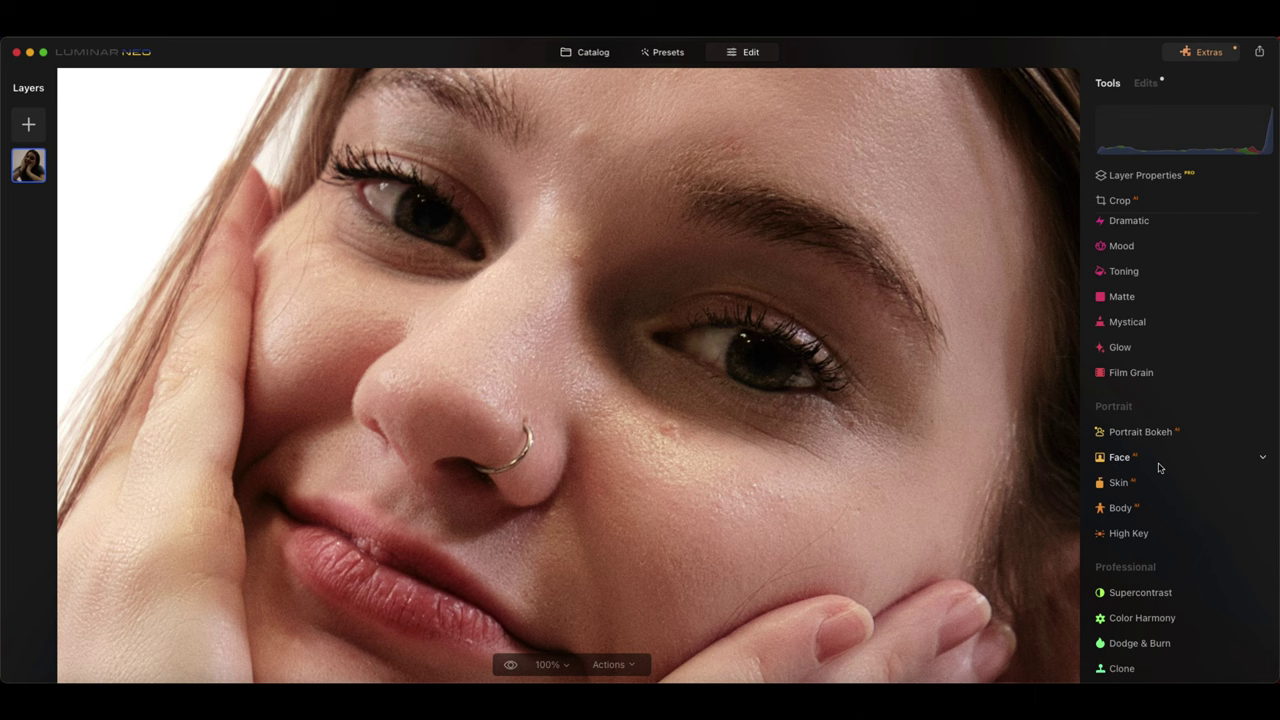
Step: In Face, set Iris Flare to 35, Eye Enhancer to 46 and Dark Circles Removal to 38
left_click(1159, 465)
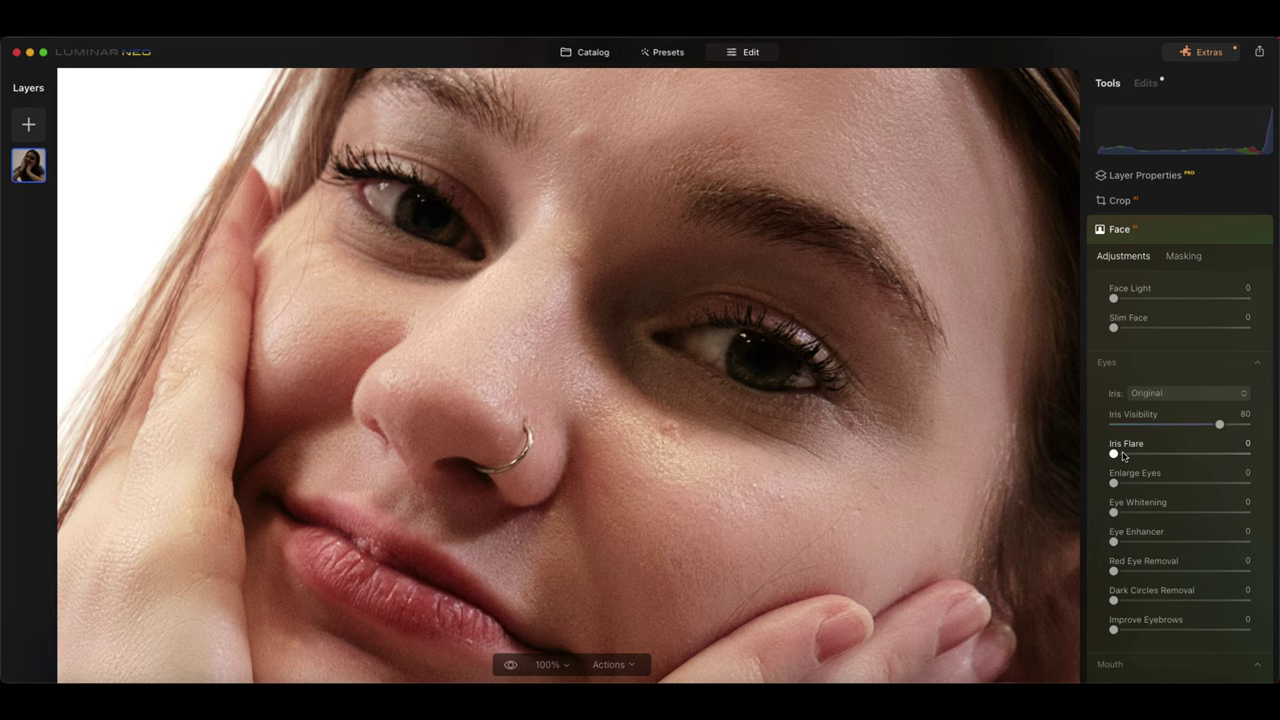
left_click(1120, 455)
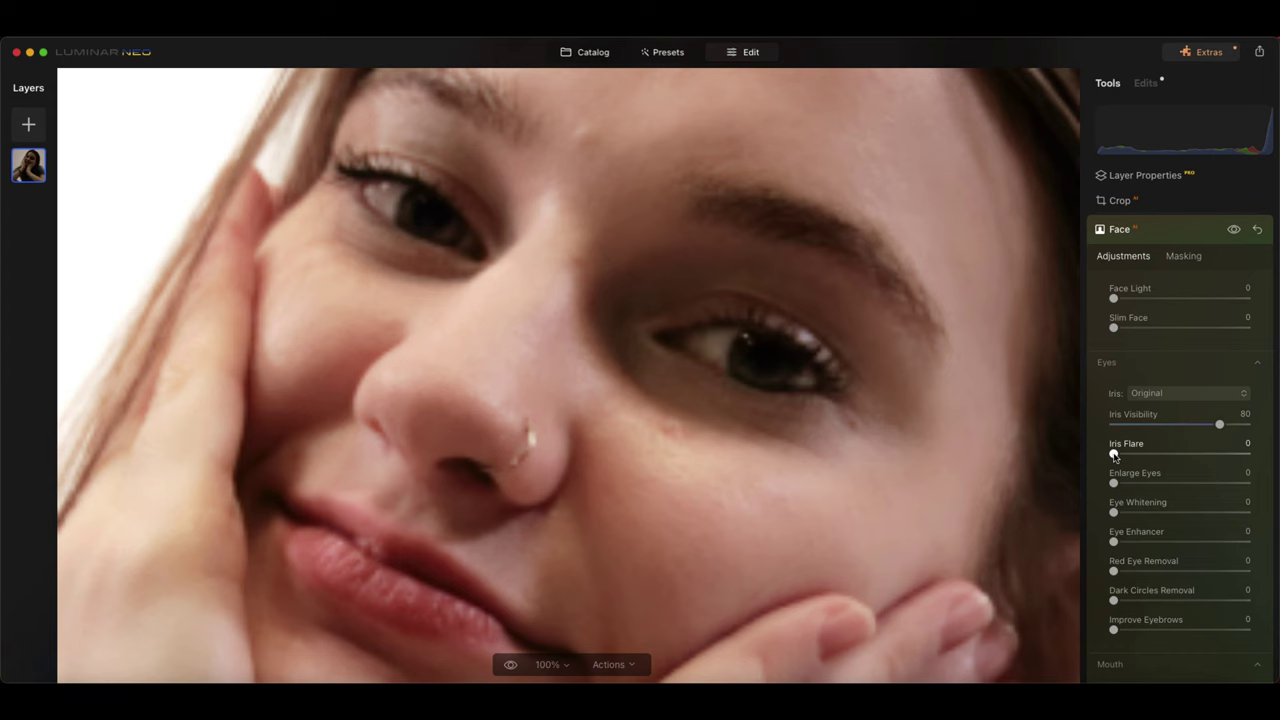
left_click_drag(1115, 455, 1160, 455)
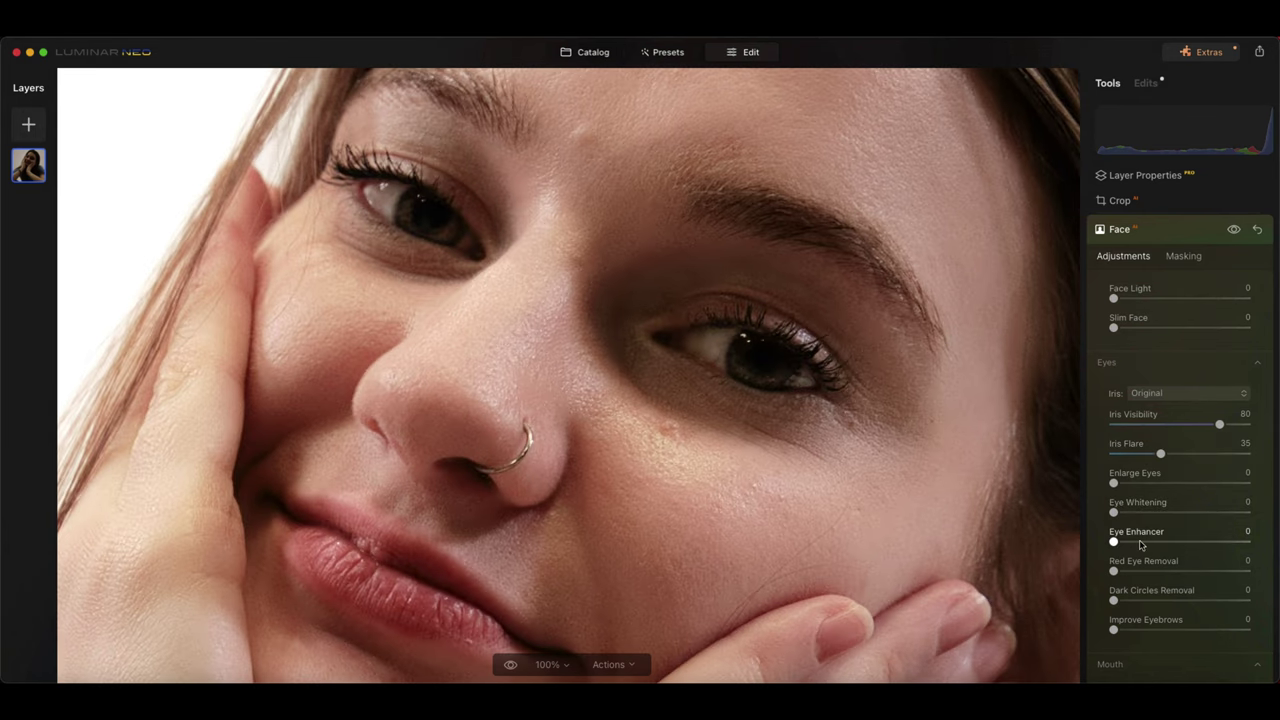
left_click_drag(1114, 542, 1180, 541)
left_click_drag(1114, 601, 1170, 605)
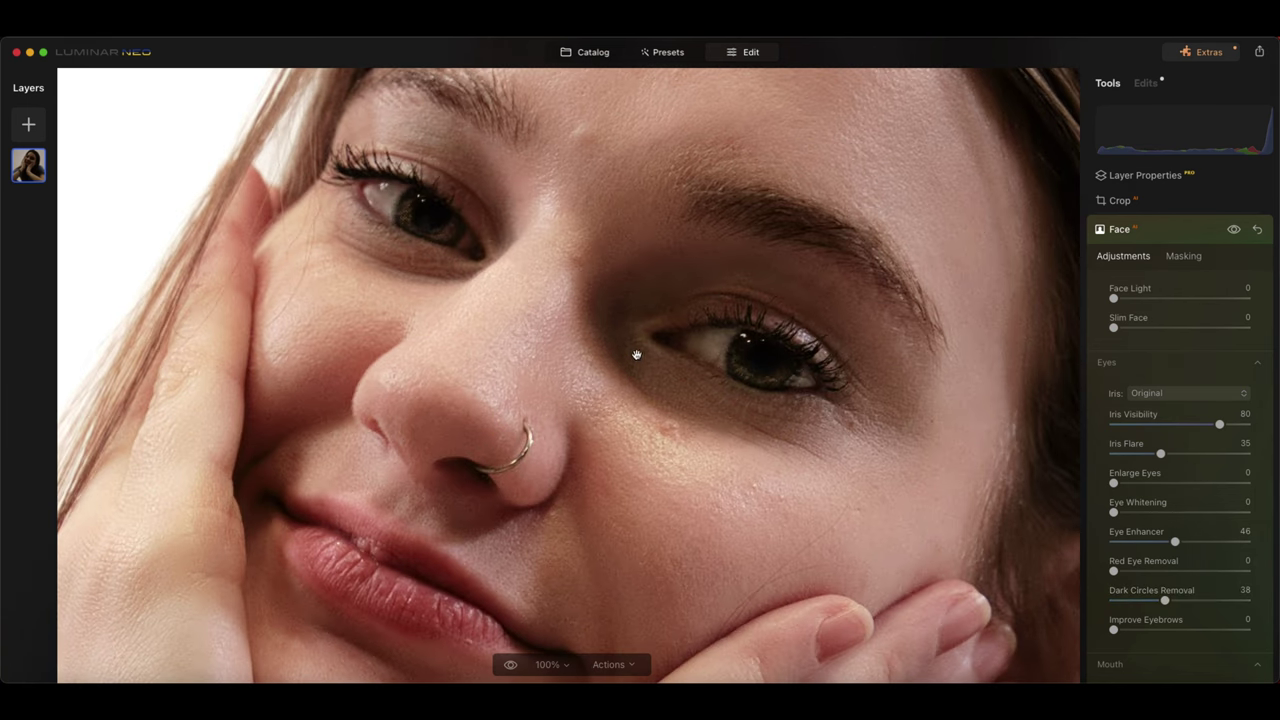
Step: Compare the portrait with and without Face edits, checking the nose at 100% zoom
left_click(1236, 230)
left_click(1236, 230)
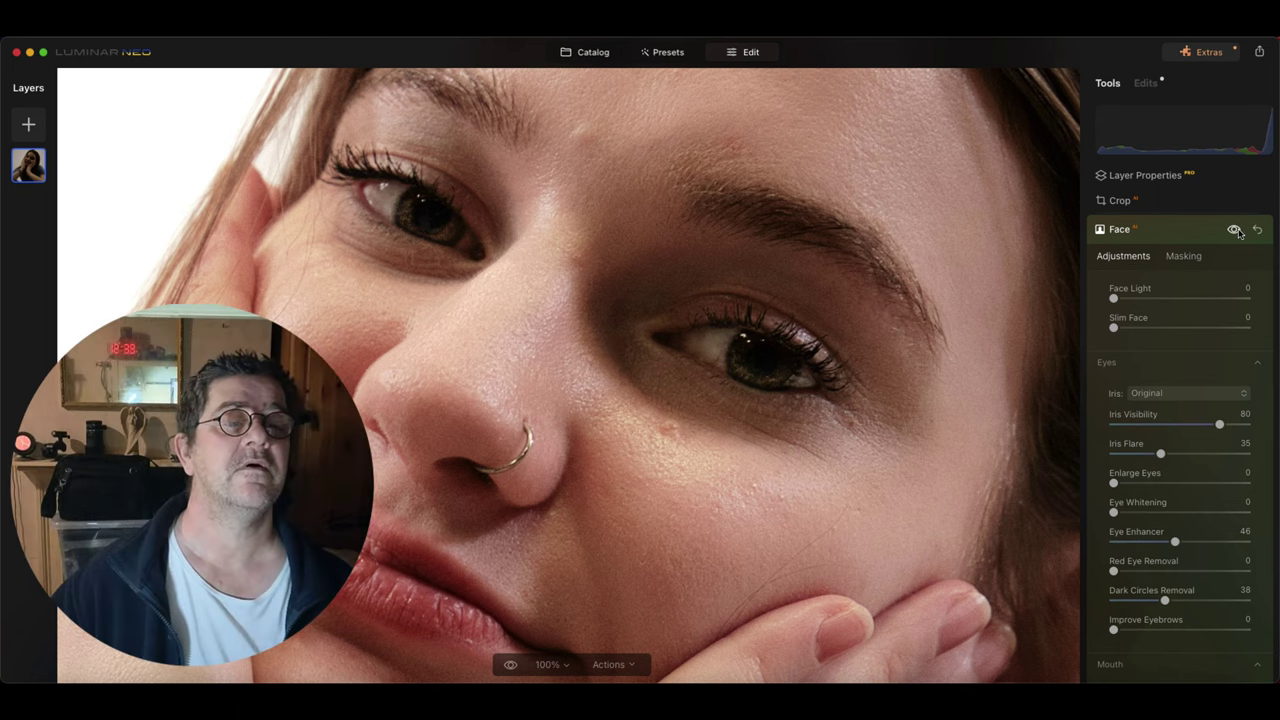
left_click(571, 314)
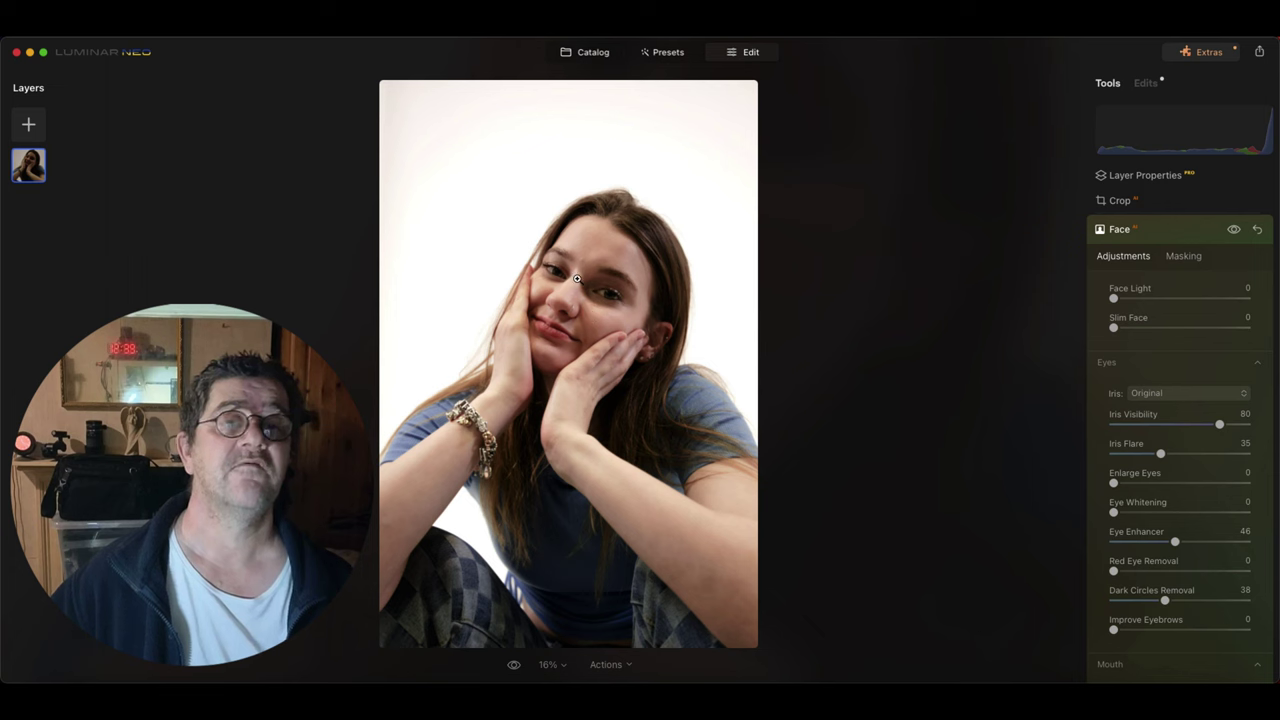
left_click(577, 279)
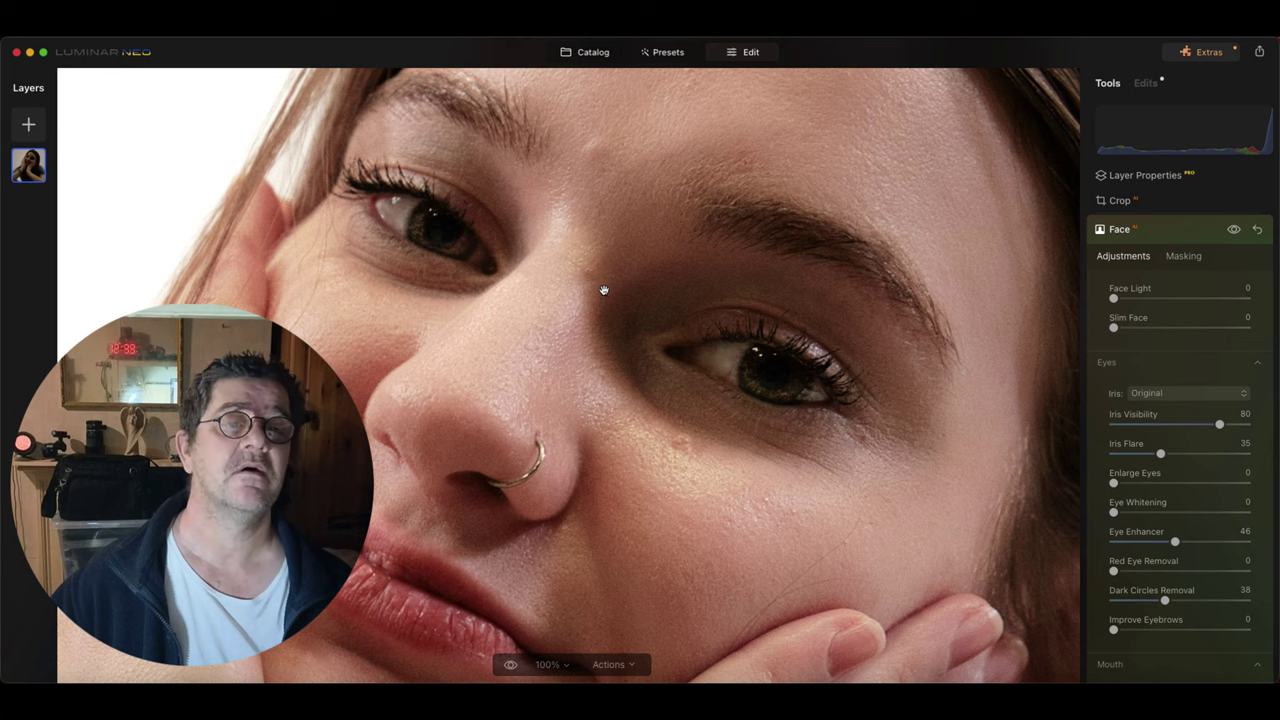
left_click(605, 290)
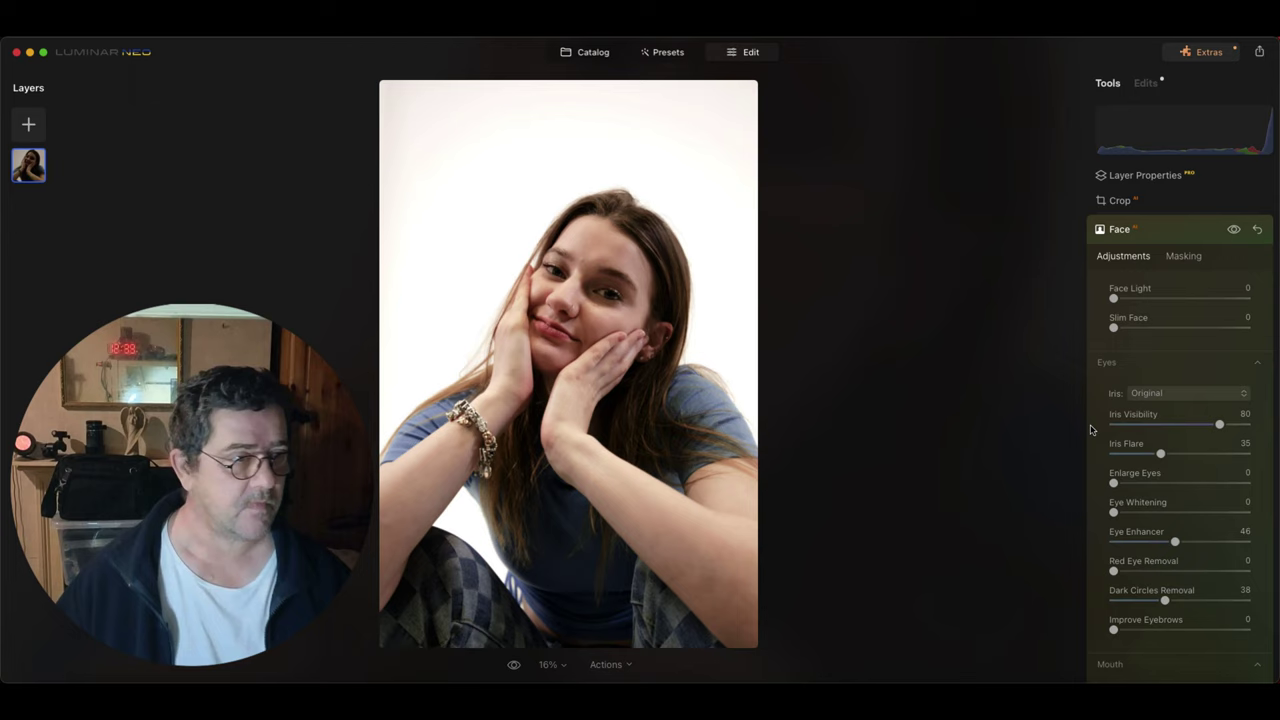
Step: Collapse Face, inspect the eyes, lips and chin at 100%, then return to the whole portrait
left_click(1195, 241)
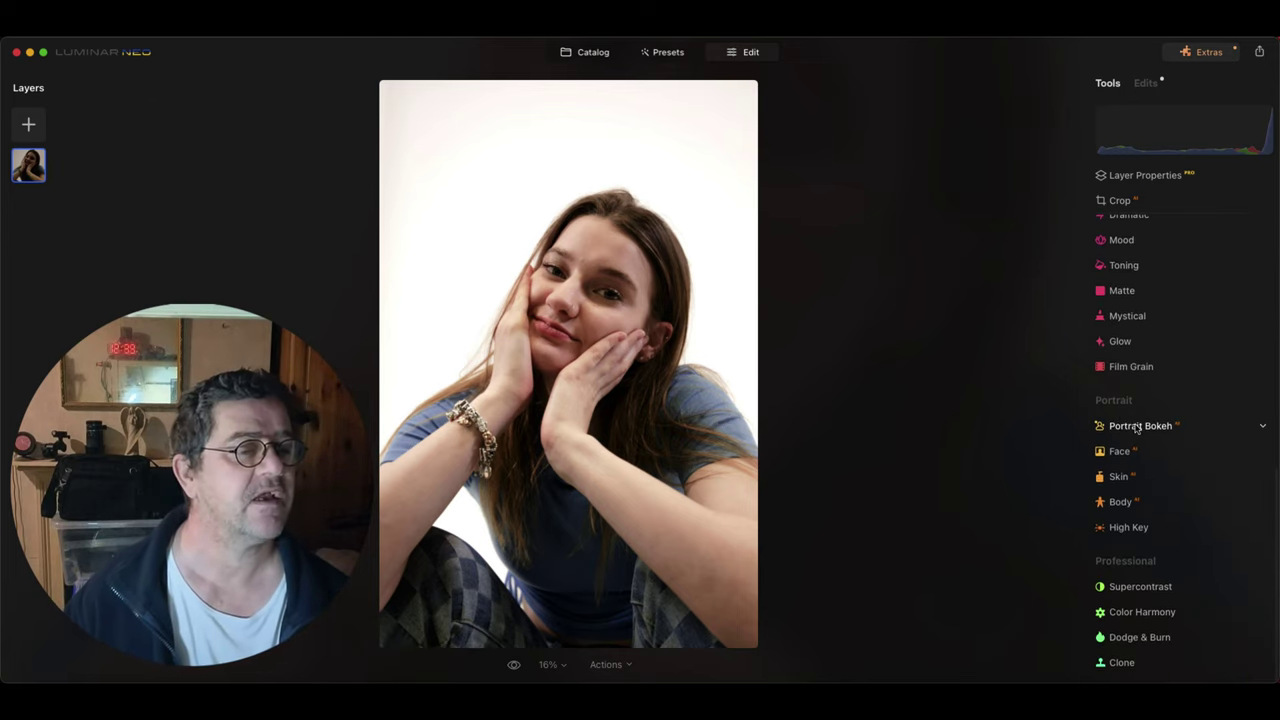
scroll(1130, 424, "up", 10)
scroll(1120, 425, "up", 2)
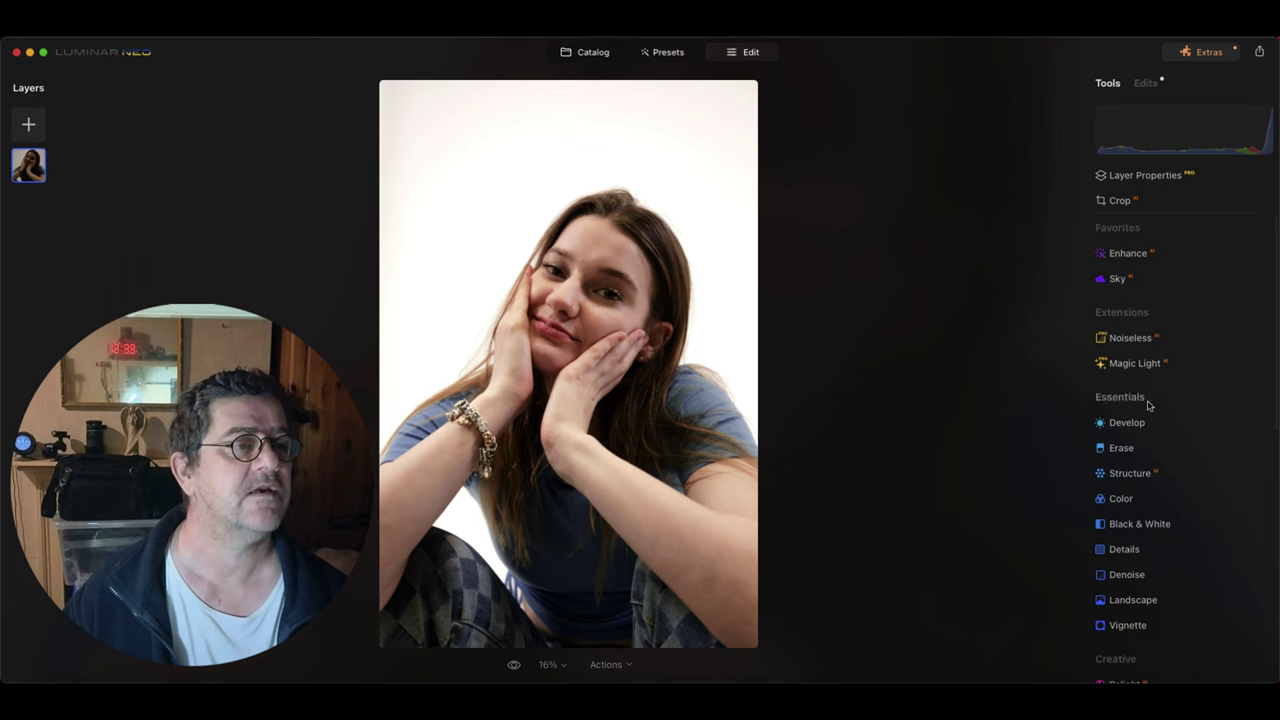
left_click(550, 248)
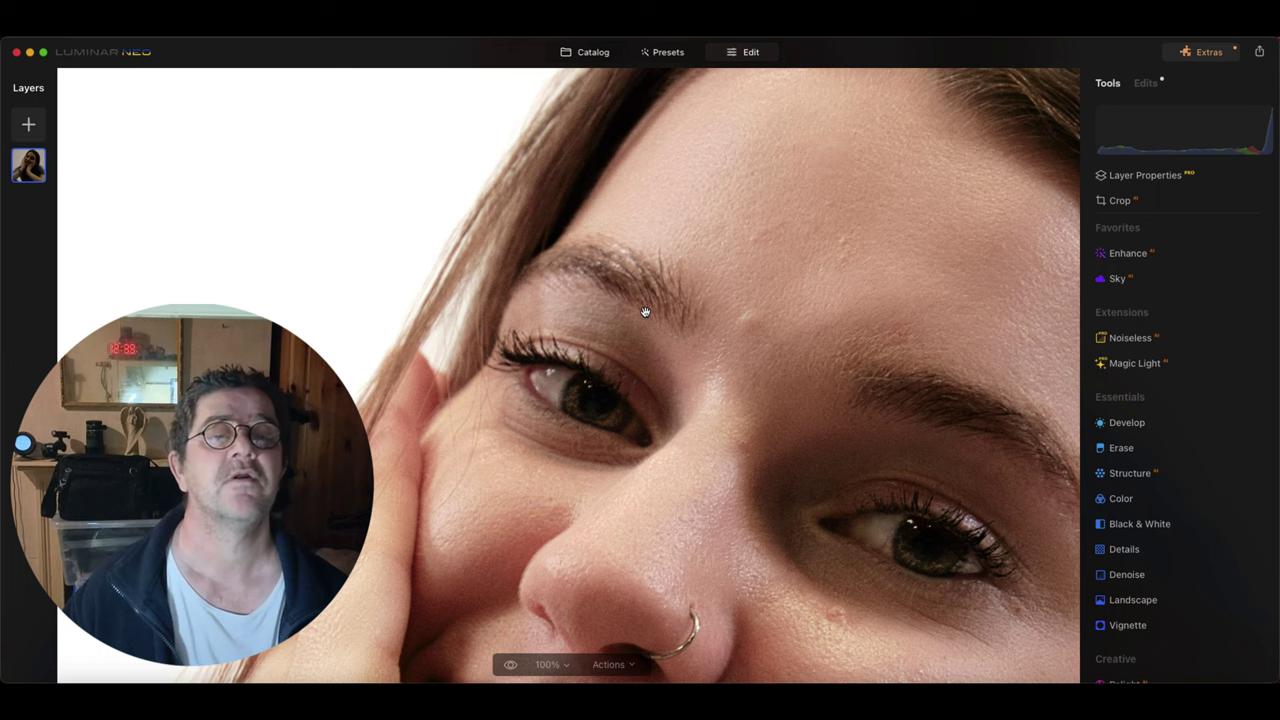
left_click_drag(557, 500, 564, 252)
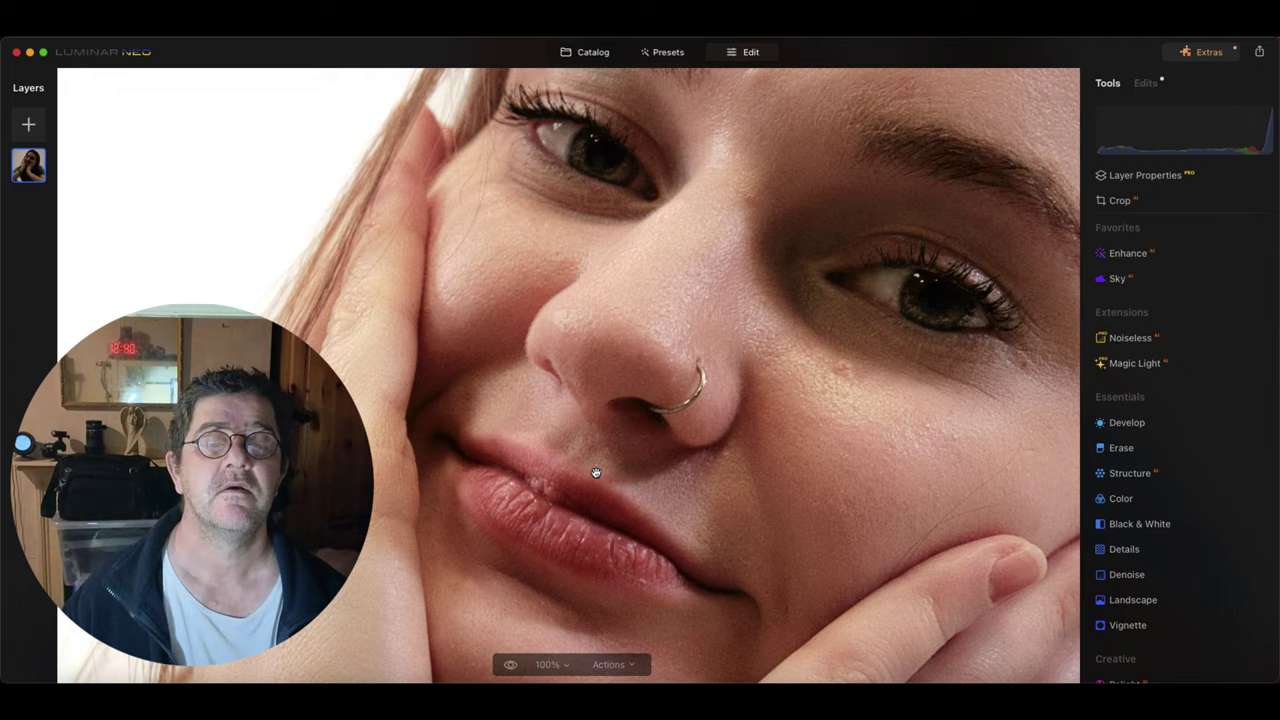
left_click_drag(594, 470, 571, 338)
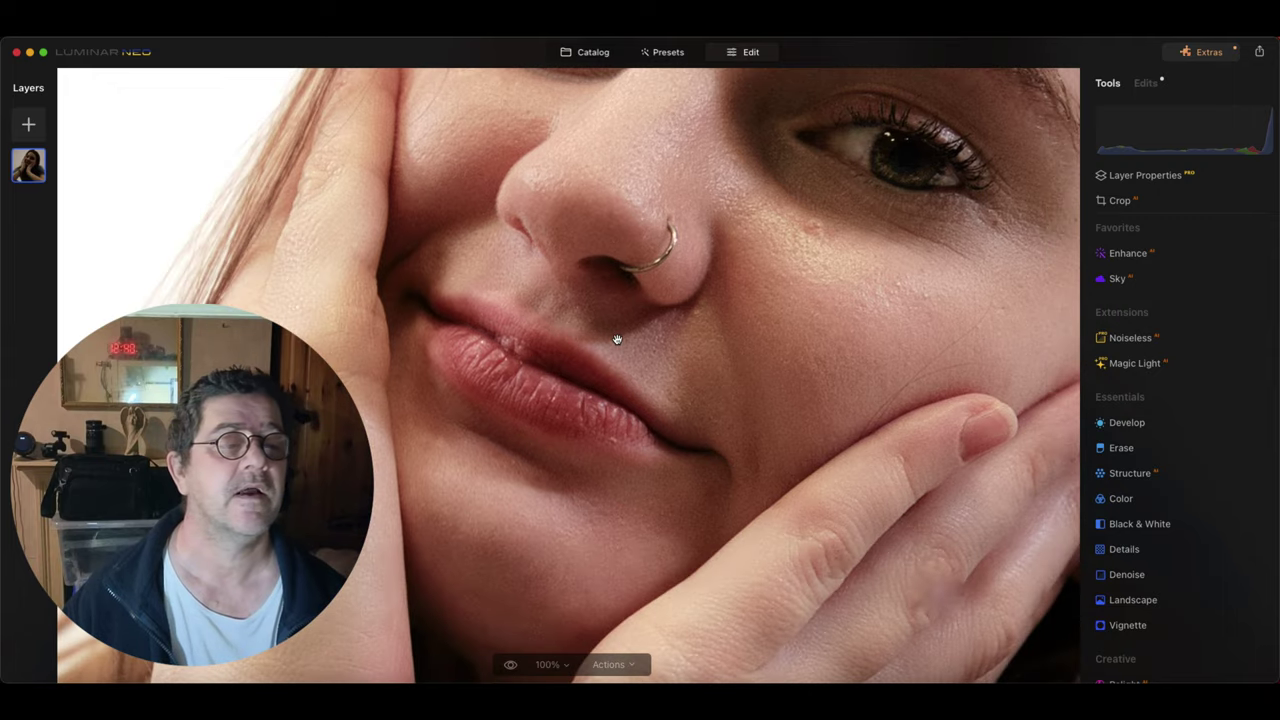
left_click(615, 337)
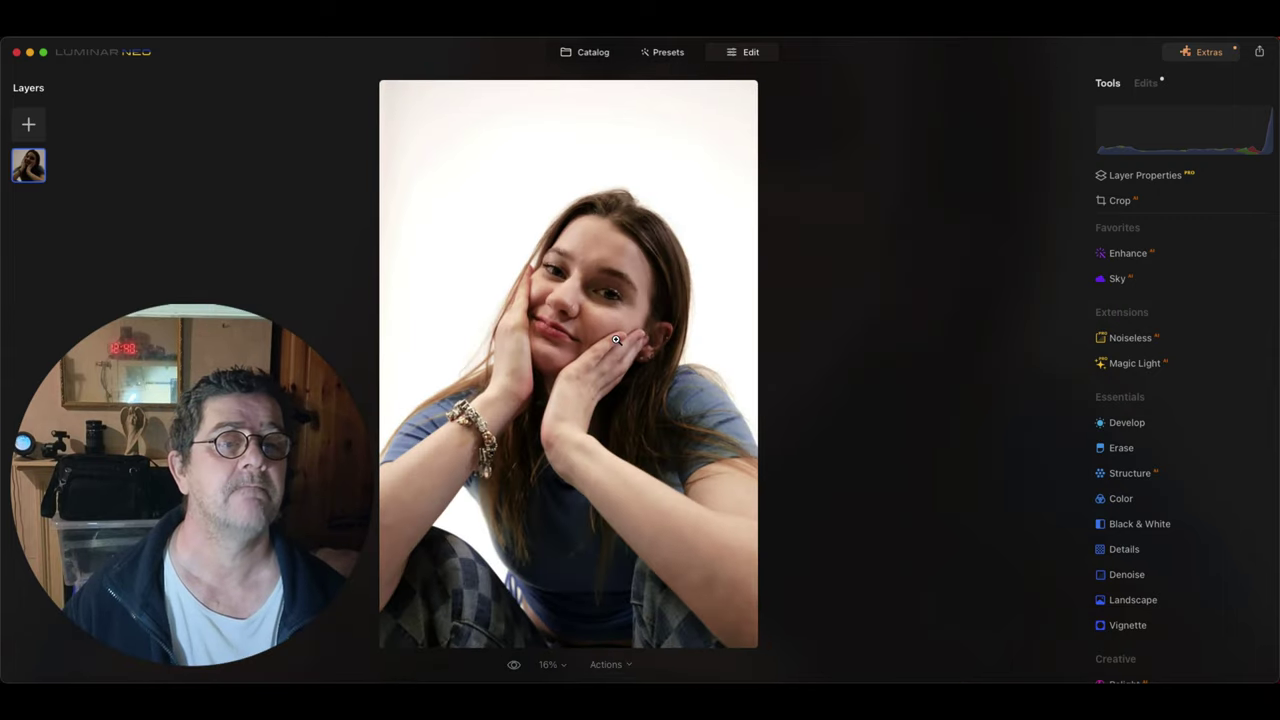